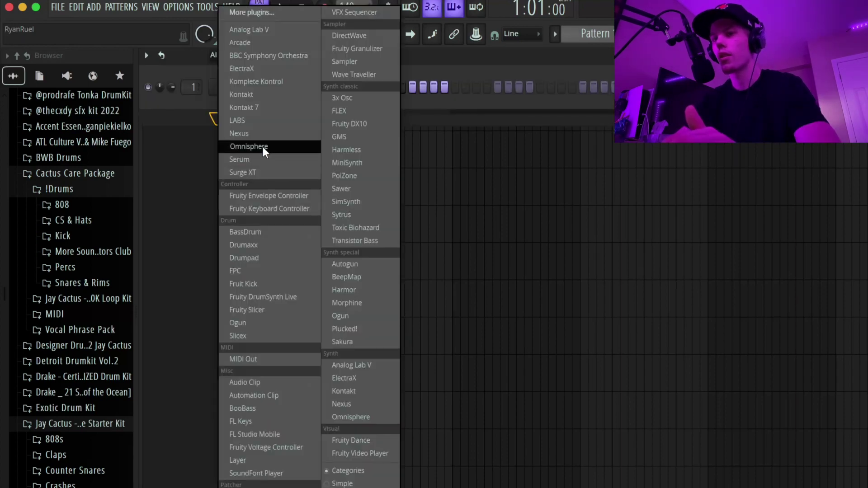
Add an Omnisphere channel and load the Dark and Moody String Orchestra patch from the Pads + Strings category
click(262, 147)
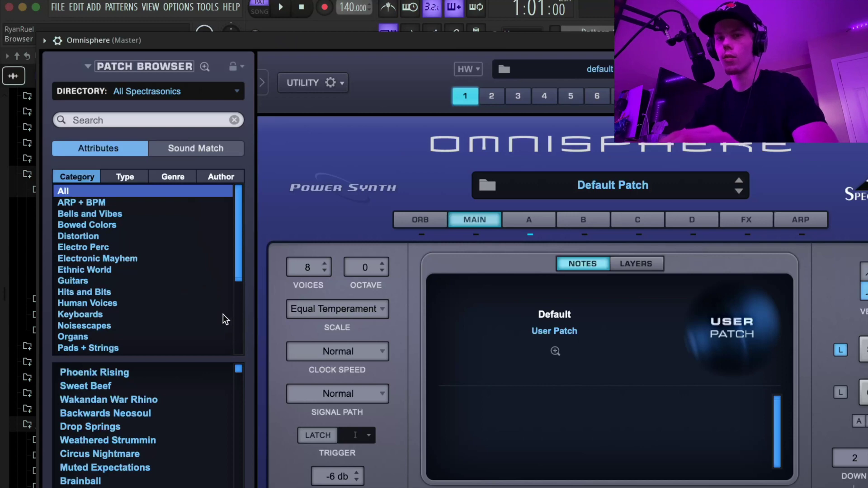
scroll(223, 313, down, 3)
click(110, 280)
click(56, 487)
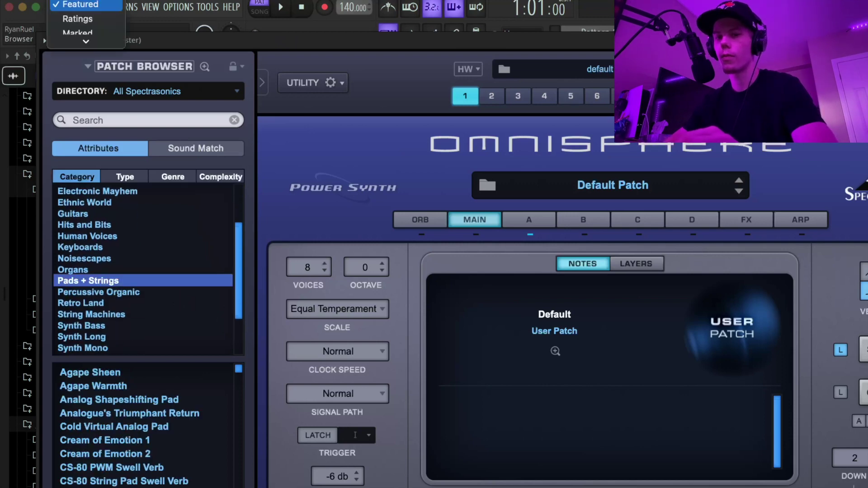
click(156, 347)
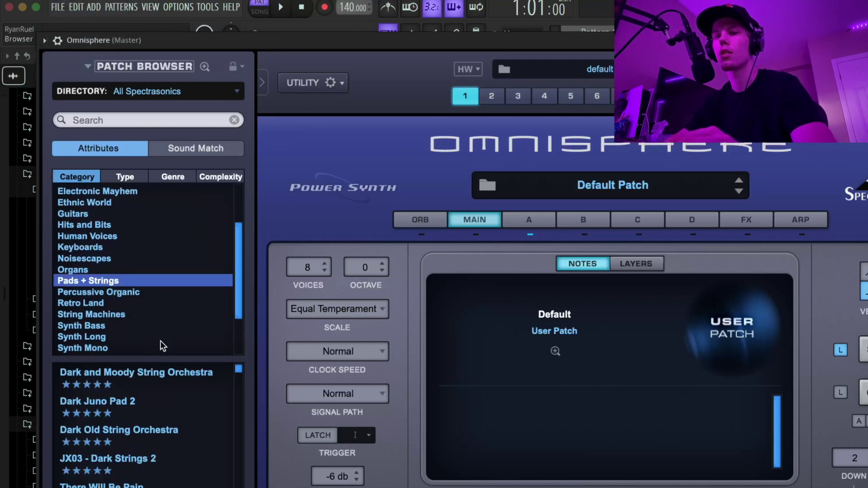
click(159, 372)
key(Escape)
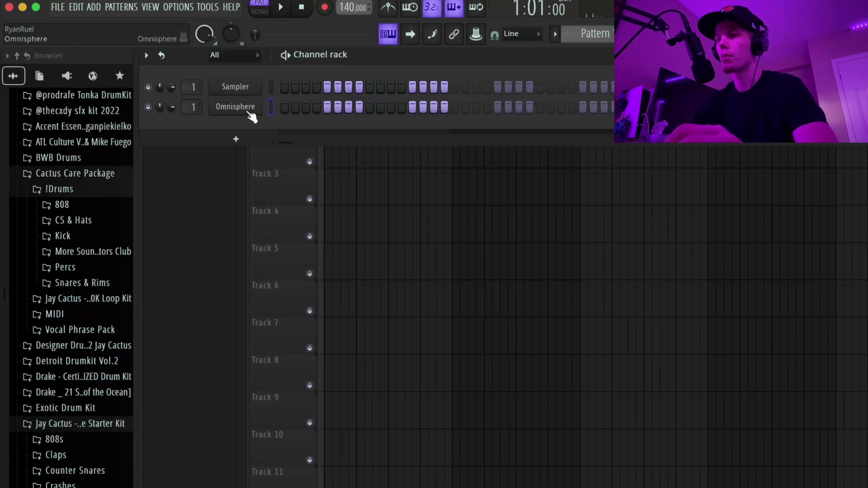
Open the Omnisphere channel's piano roll and set the scale highlighting root note to D#
right_click(253, 109)
click(286, 105)
click(145, 54)
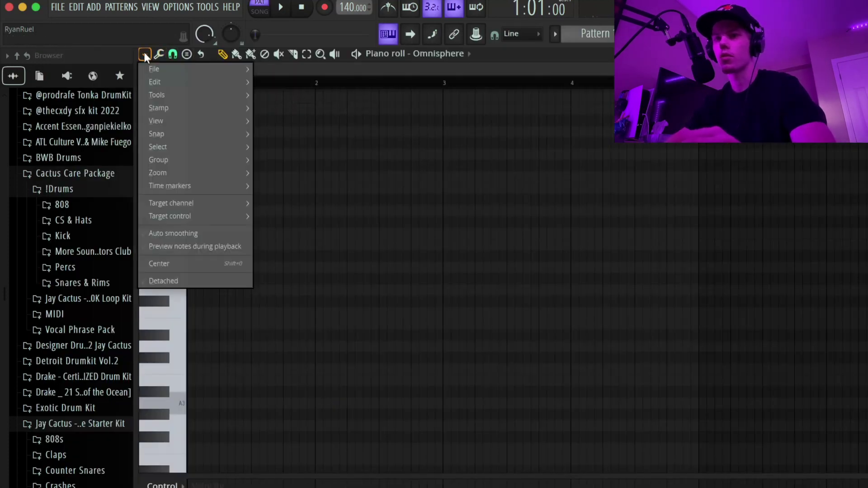
mouse_move(317, 344)
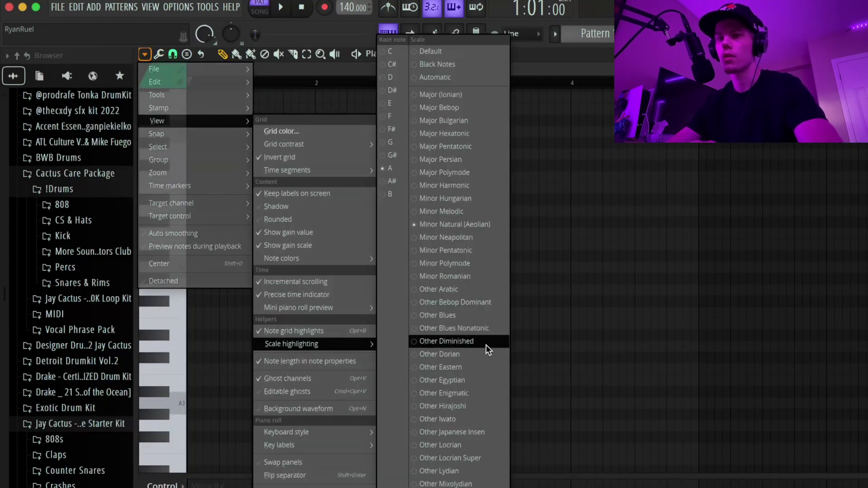
click(393, 90)
Build a one-bar chord of D#5, A#5 and F6 at the start of bar 1
click(236, 141)
key(ctrl+Down)
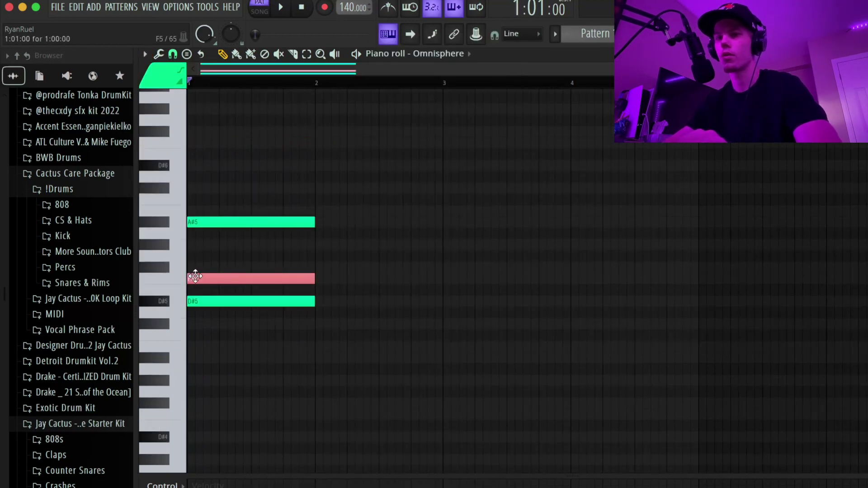
drag(195, 276, 195, 262)
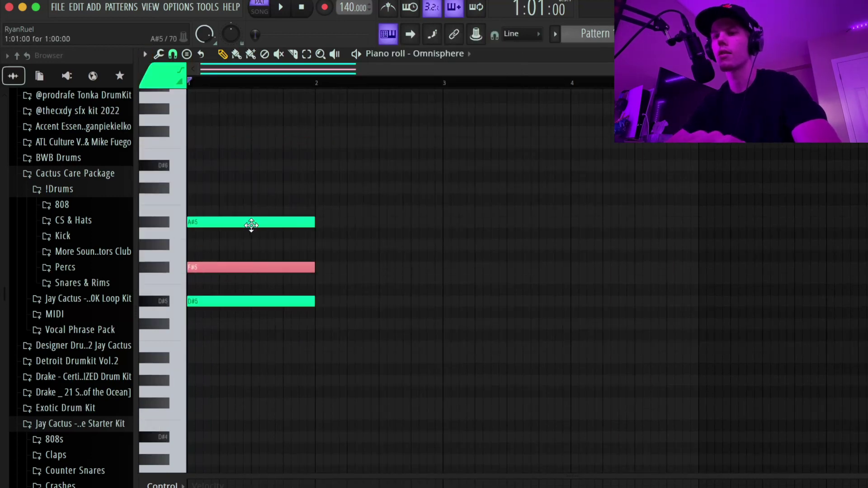
key(shift+Down)
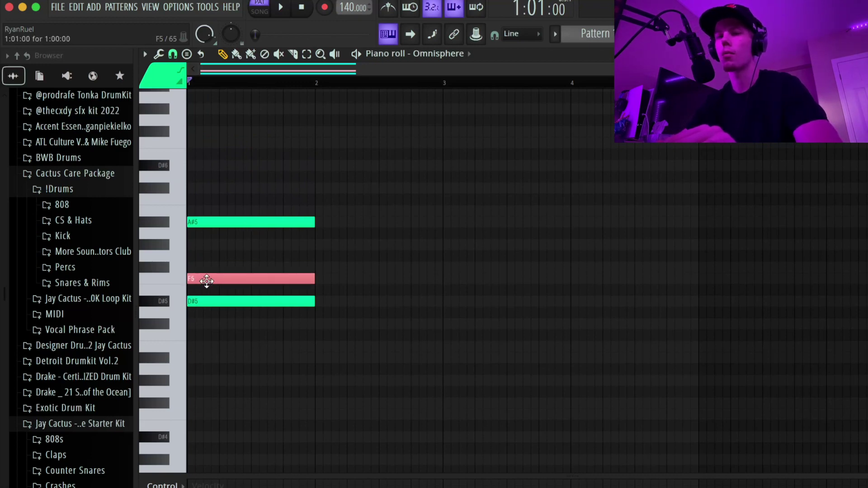
key(shift+Up)
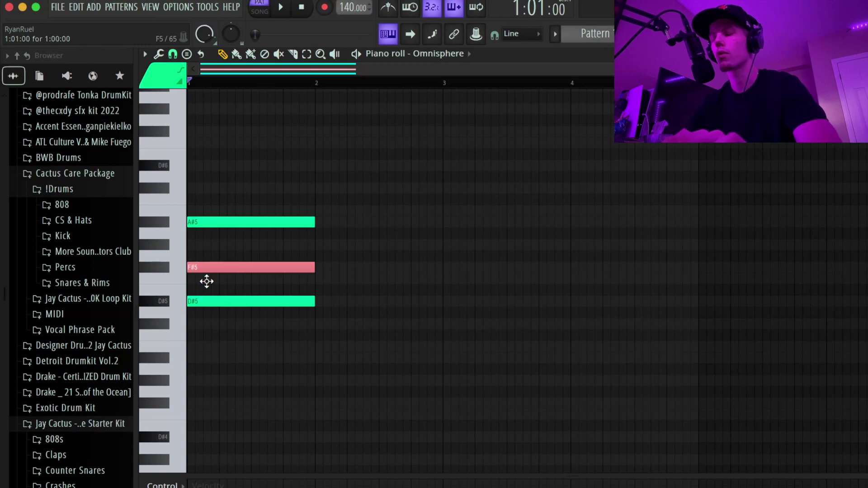
key(shift+Down)
key(ctrl+Up)
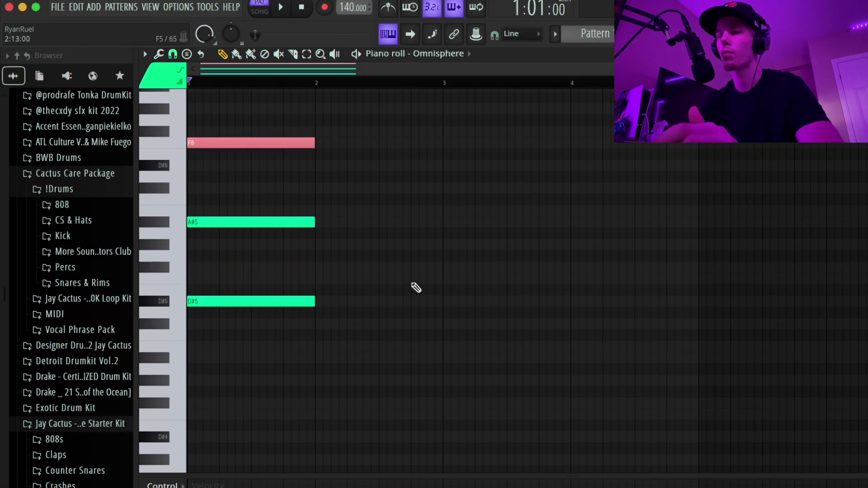
Place half-bar versions of the chord at the start of bars 1 and 2, raising bar 2's middle note to B5
click(414, 271)
drag(323, 366, 271, 131)
mouse_move(338, 221)
mouse_down()
mouse_move(338, 196)
mouse_move(339, 219)
mouse_up()
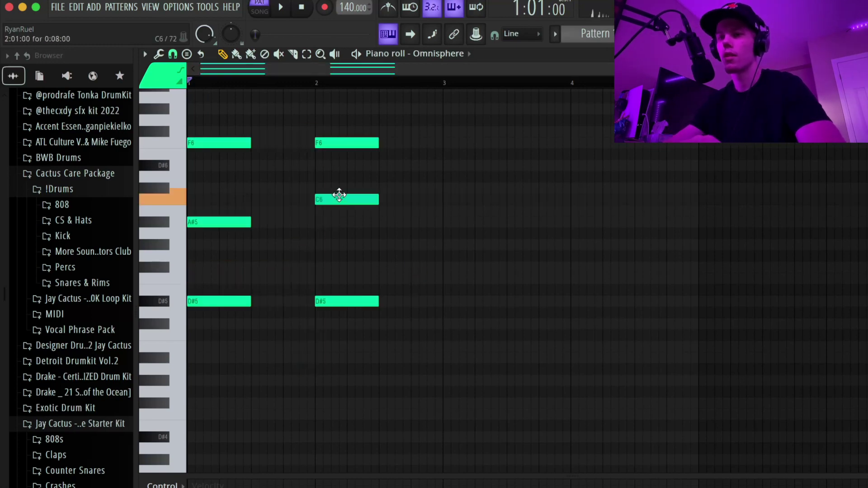
mouse_move(443, 392)
mouse_down()
mouse_move(199, 134)
mouse_move(207, 151)
mouse_move(523, 151)
mouse_up()
key(ctrl+z)
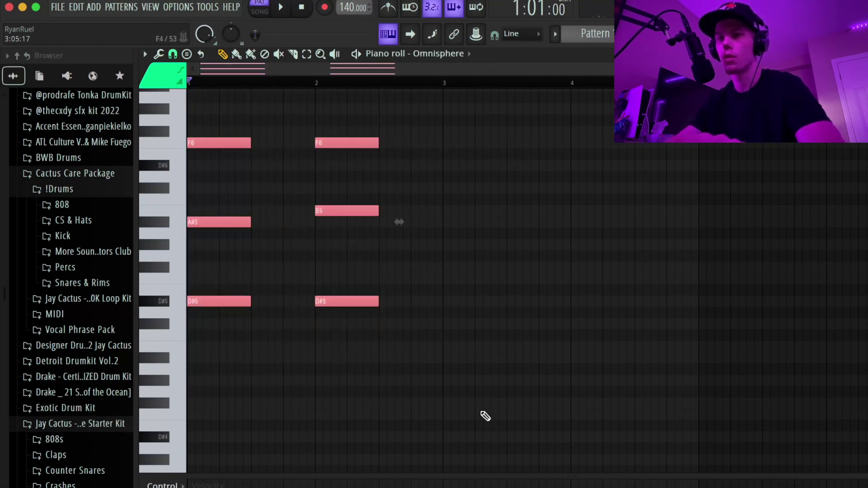
Duplicate the two chords into bars 3 and 4 and play back the progression
drag(238, 147, 494, 143)
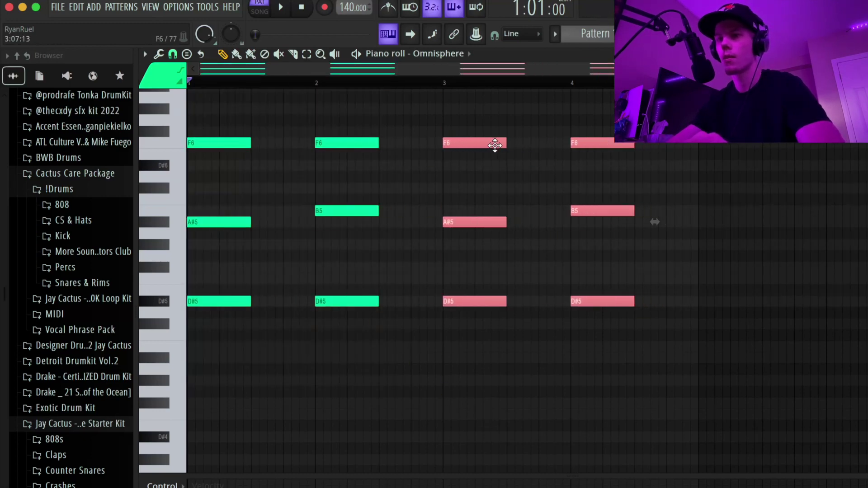
click(515, 135)
key(space)
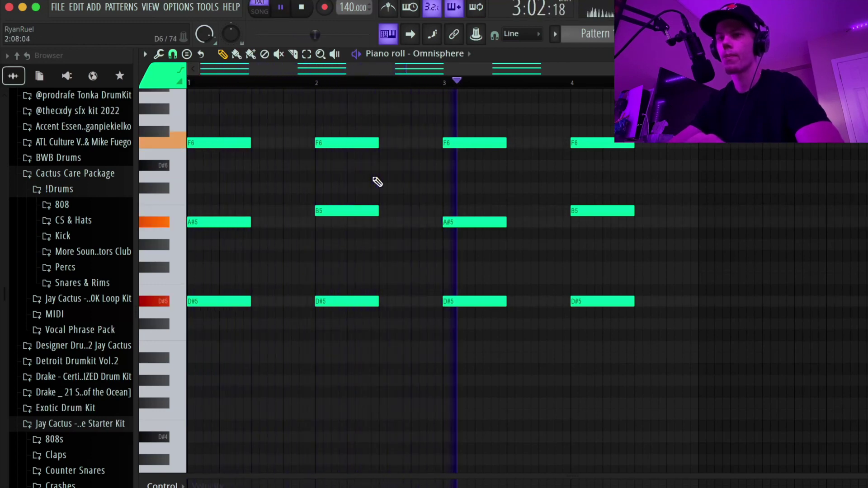
key(space)
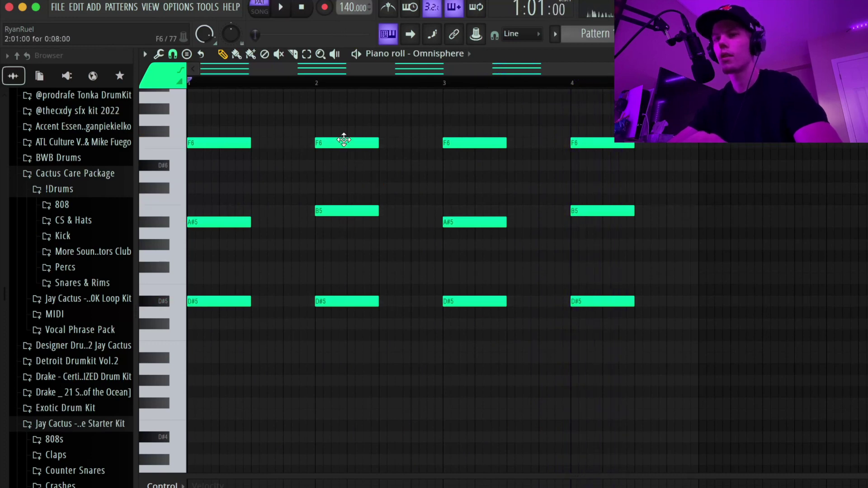
Raise the top note of the bar 2 chord to F#6 and lower its middle note to A#5
drag(344, 140, 345, 128)
drag(338, 212, 335, 223)
key(space)
Add short B5 passing notes at the ends of bars 1, 2 and 3 while auditioning the loop
click(291, 211)
key(space)
drag(347, 211, 308, 216)
key(space)
click(412, 212)
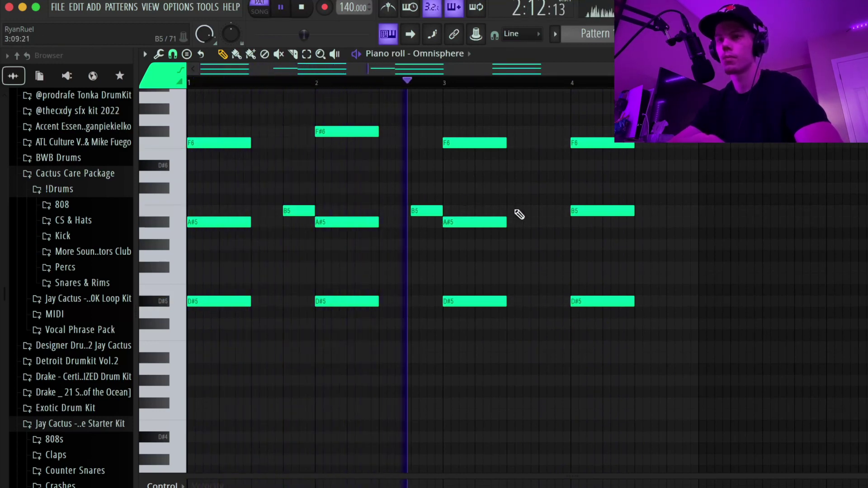
click(539, 210)
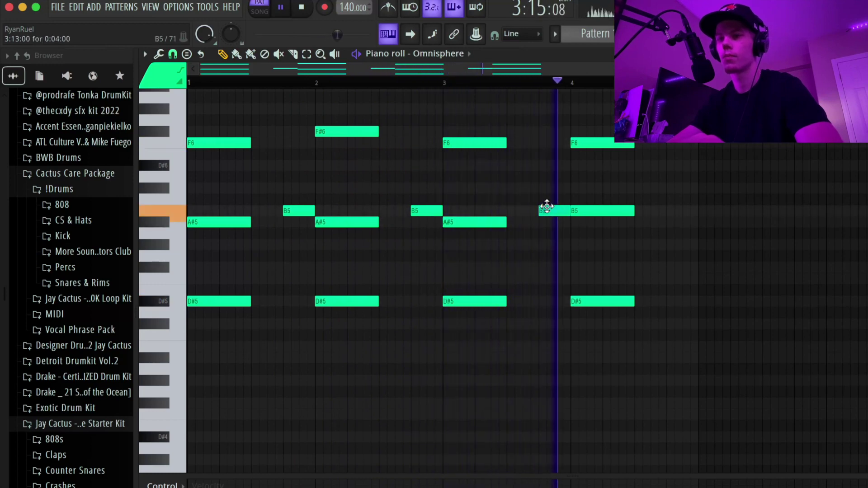
key(space)
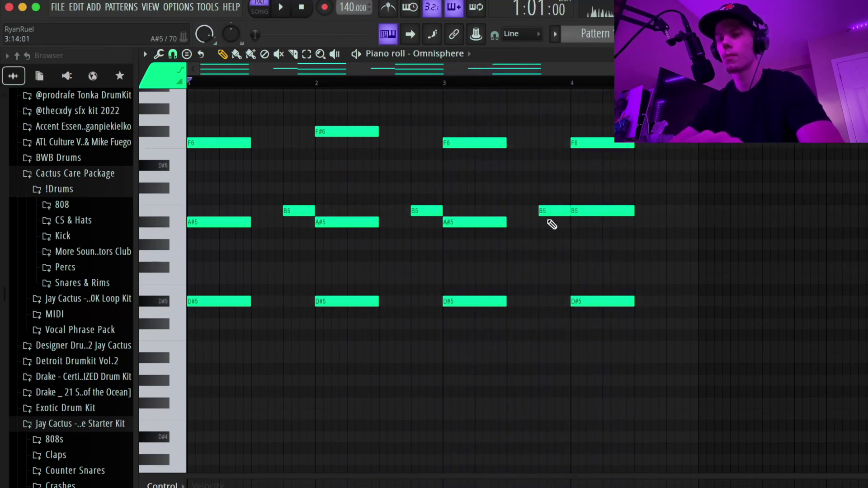
Try the whole progression transposed up three semitones and play it back
key(shift+Up)
key(shift+Up)
key(shift+Up)
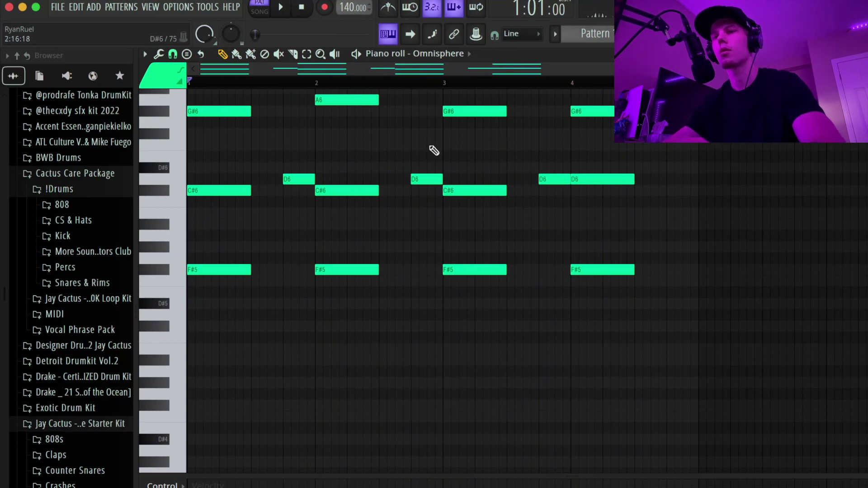
key(space)
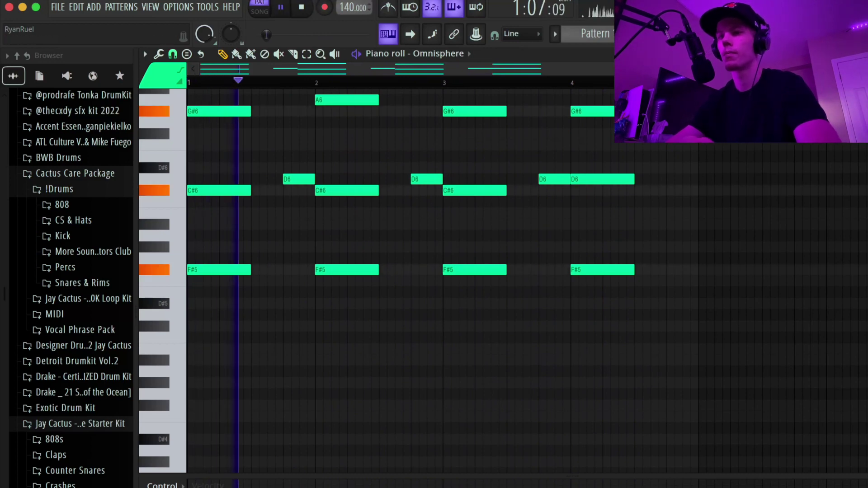
key(F6)
key(F6)
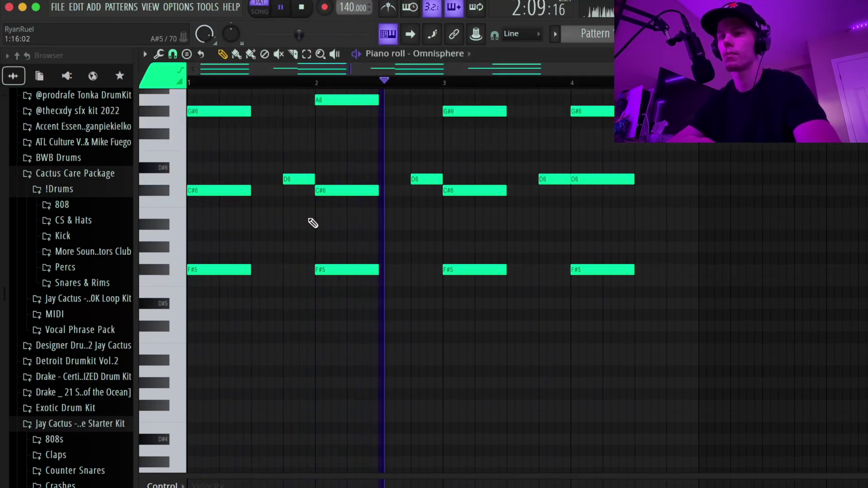
scroll(603, 172, up, 3)
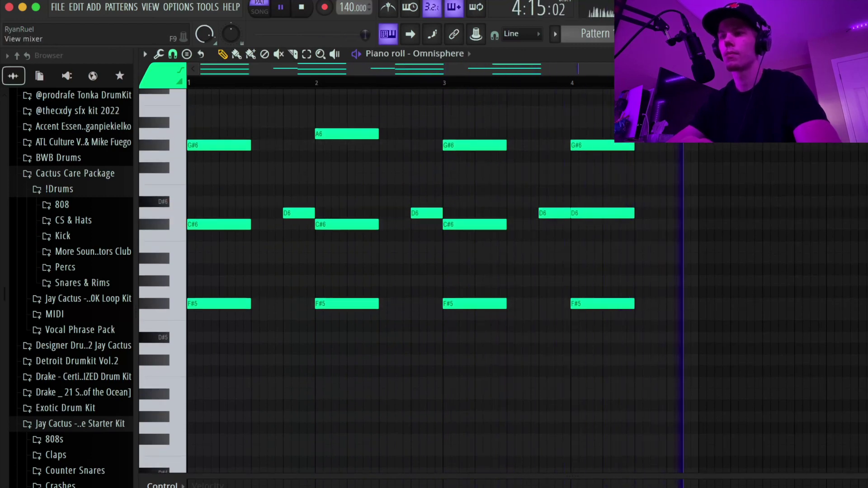
key(F6)
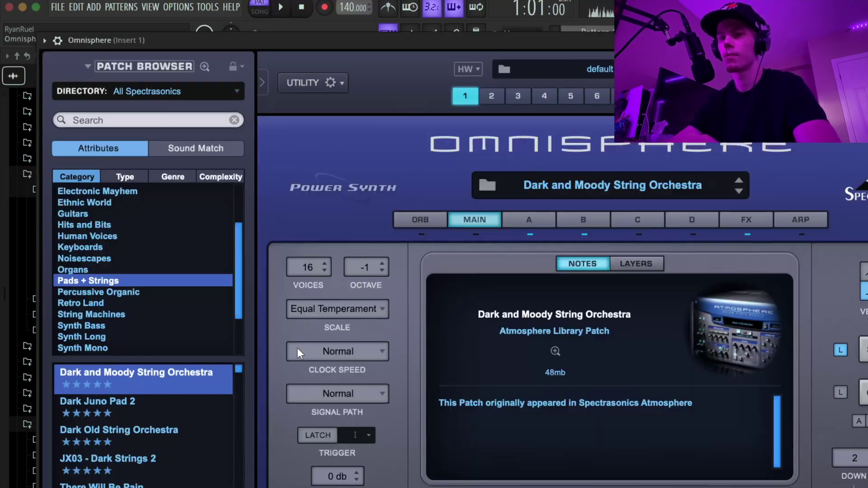
key(F7)
scroll(335, 264, down, 6)
scroll(460, 221, up, 4)
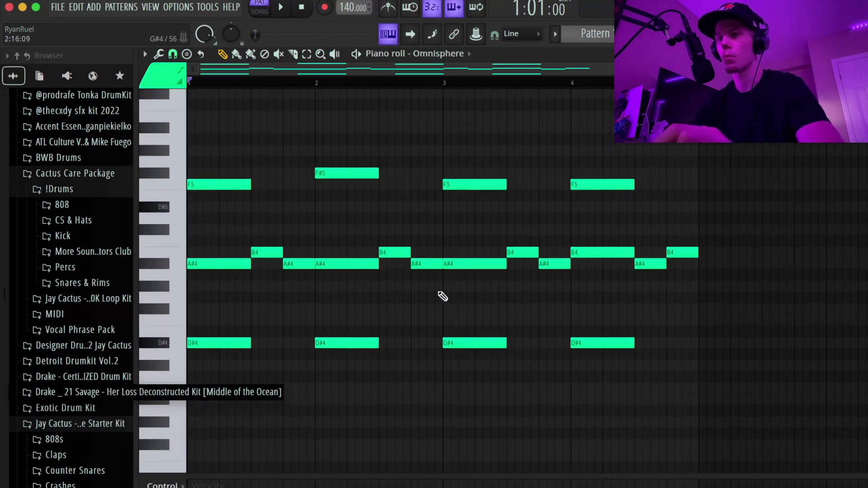
Add an Analog Lab V channel and load the Ambi Horns preset using the Pad and Dark filters
key(F6)
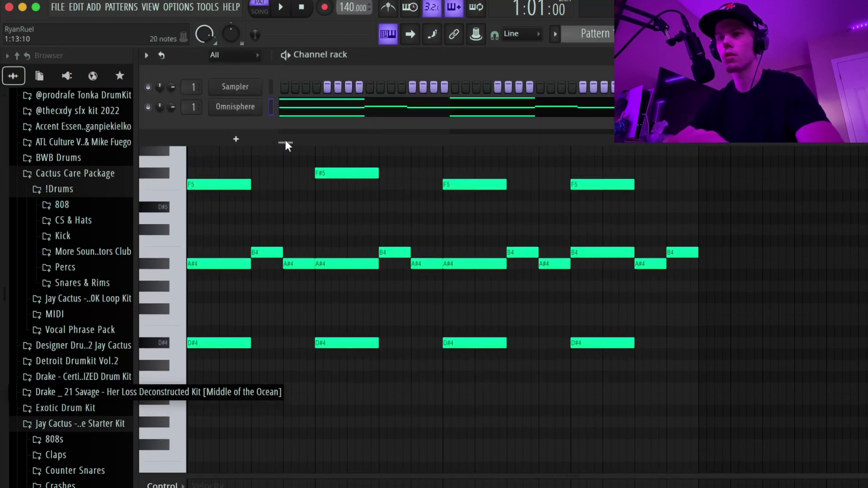
right_click(244, 108)
click(222, 135)
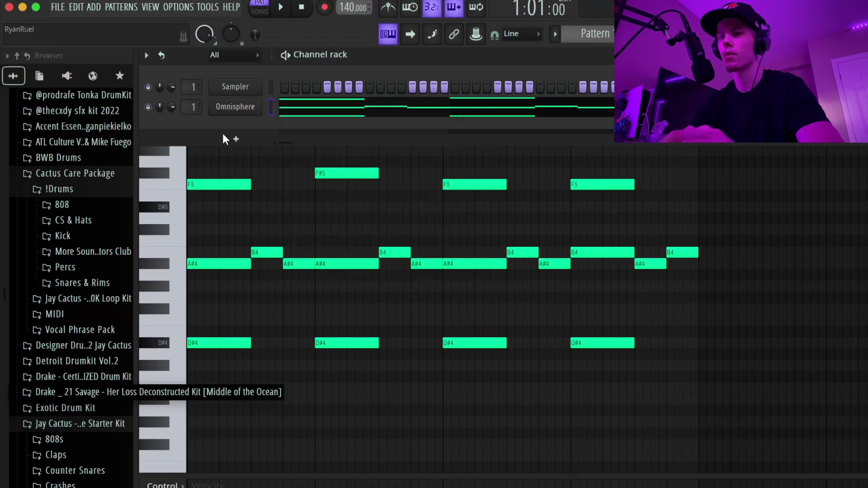
click(273, 31)
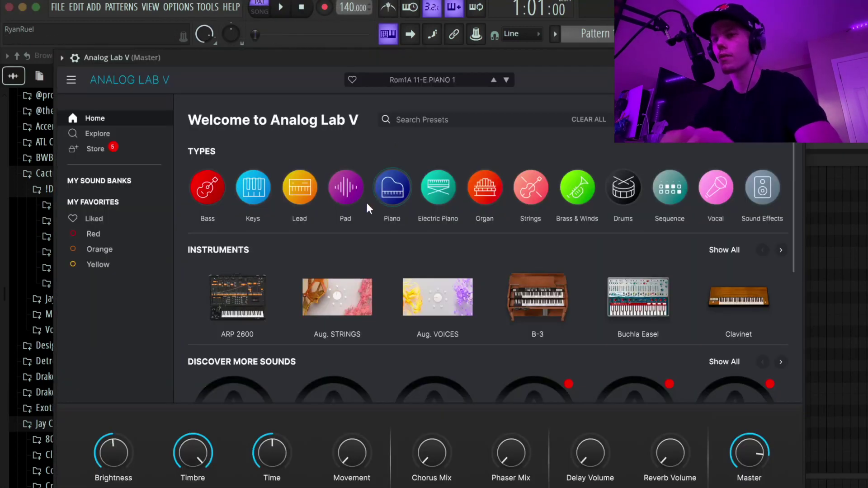
mouse_move(352, 201)
click(347, 357)
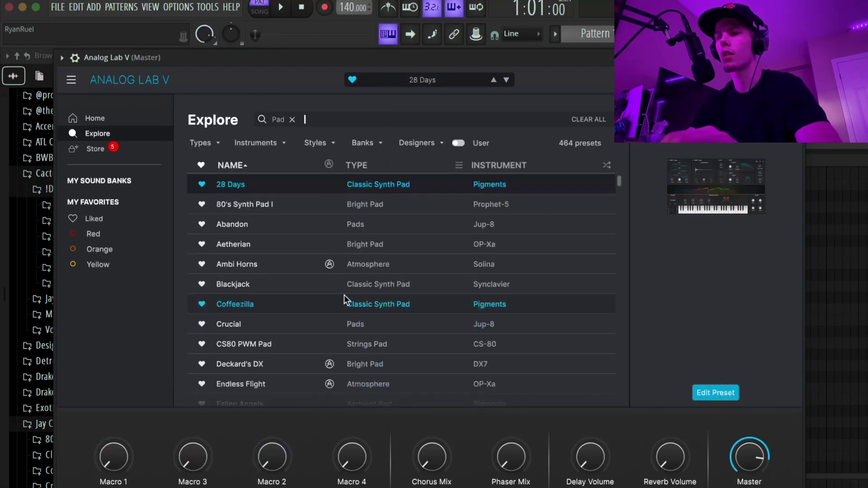
click(364, 245)
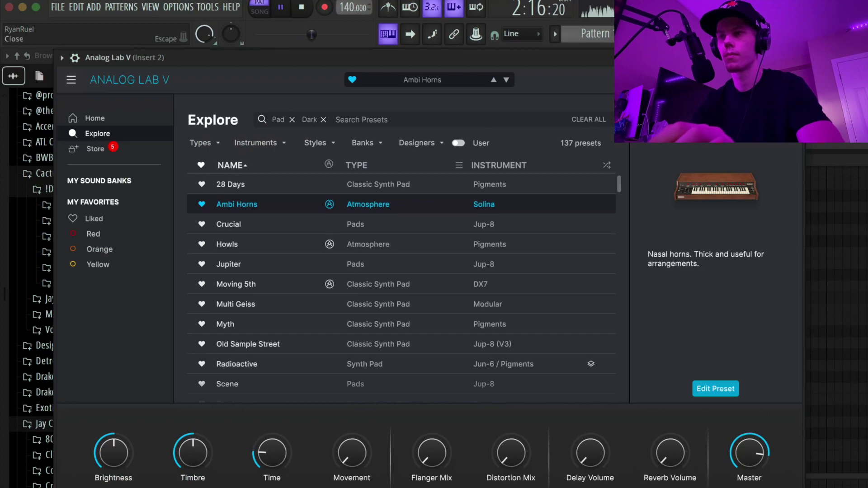
click(794, 57)
Add a BBC Symphony Orchestra channel and load the Strings: Celli preset
click(249, 154)
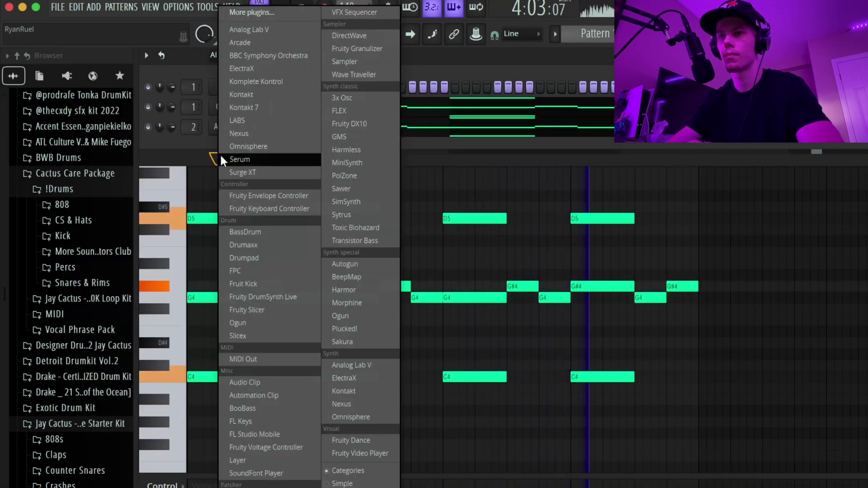
click(292, 58)
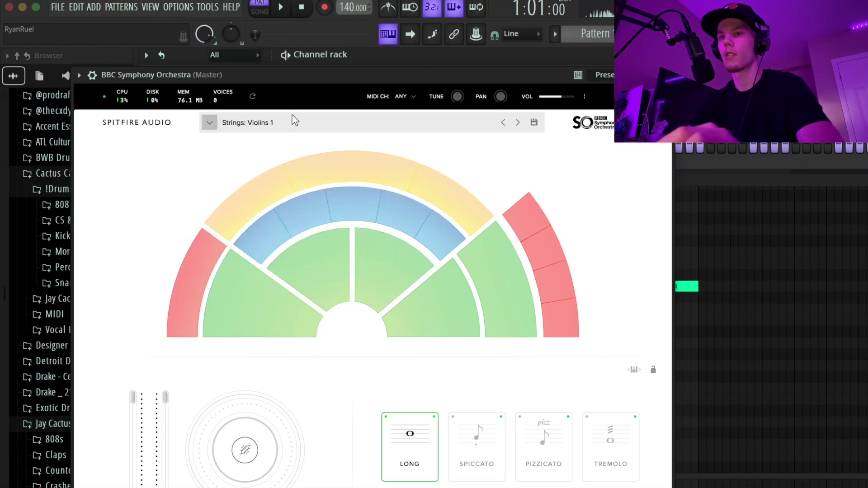
click(295, 121)
click(429, 225)
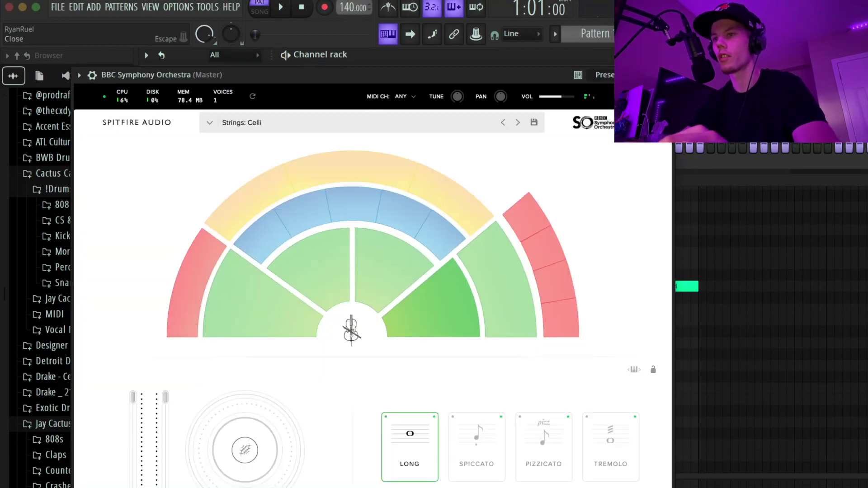
click(662, 75)
Start the cello melody in the BBC Symphony Orchestra piano roll with a half-bar G4 followed by a short G#4
right_click(256, 143)
click(285, 145)
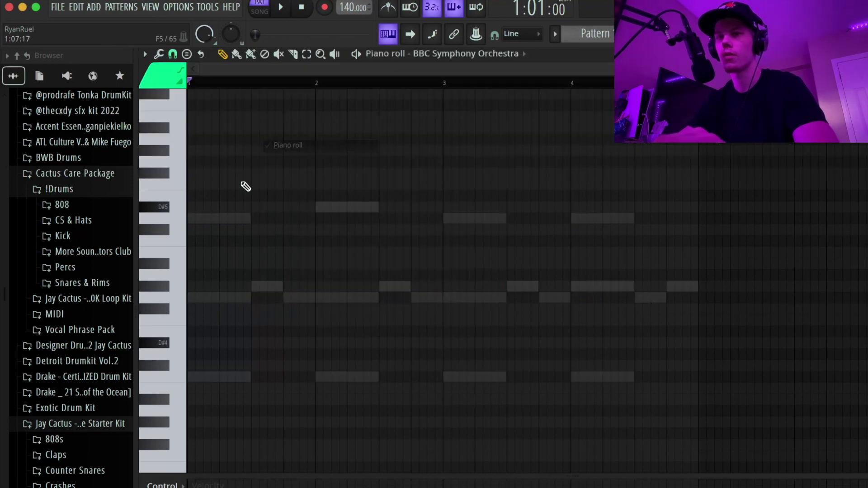
click(214, 299)
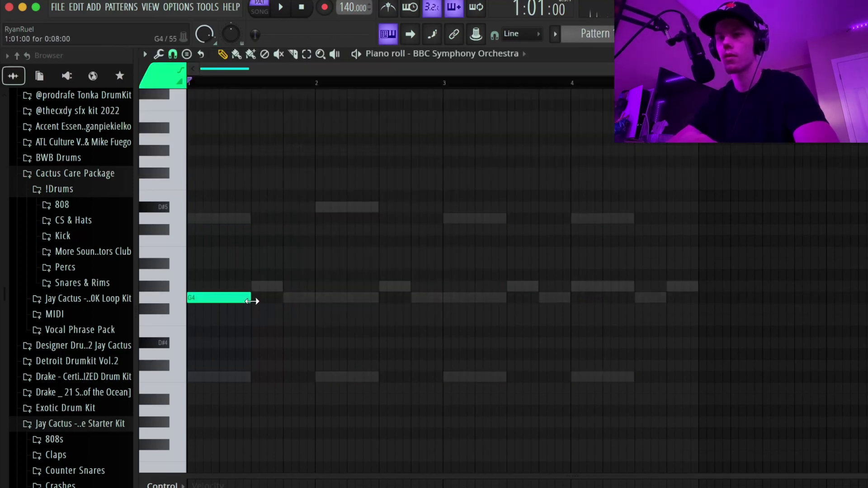
click(286, 289)
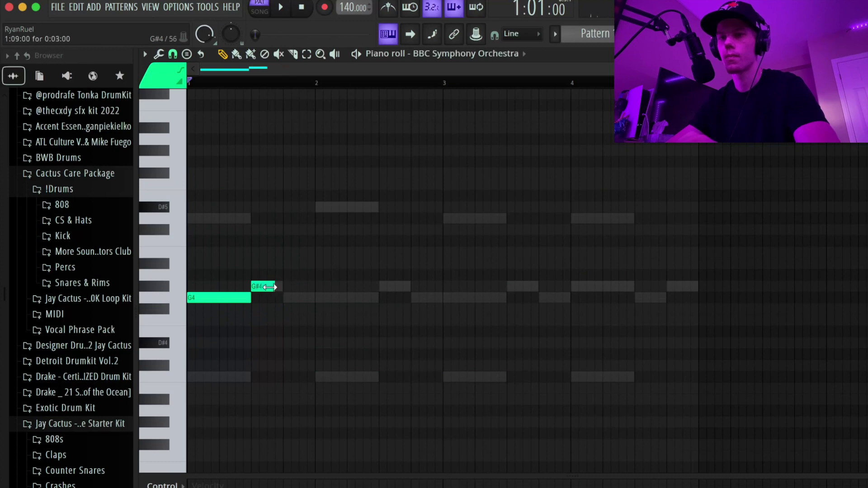
click(145, 54)
mouse_move(169, 121)
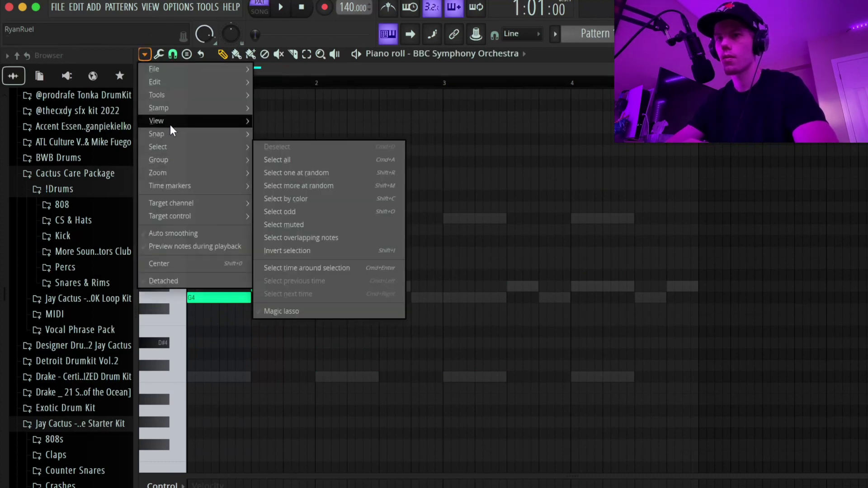
mouse_move(317, 344)
click(430, 194)
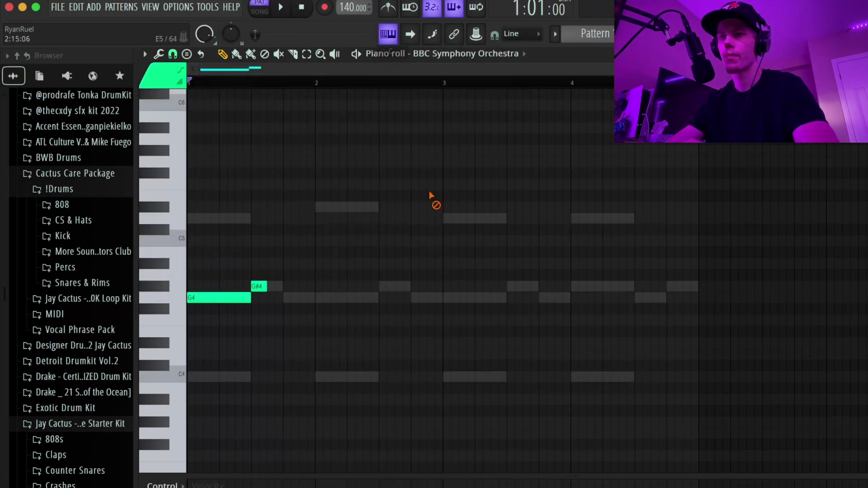
Continue the cello melody with C5, D5, D#5 and D5 through bar 2, and duplicate the phrase into bars 3 and 4
drag(267, 251, 380, 207)
click(289, 218)
key(space)
click(317, 207)
click(381, 218)
key(ctrl+b)
key(ctrl+d)
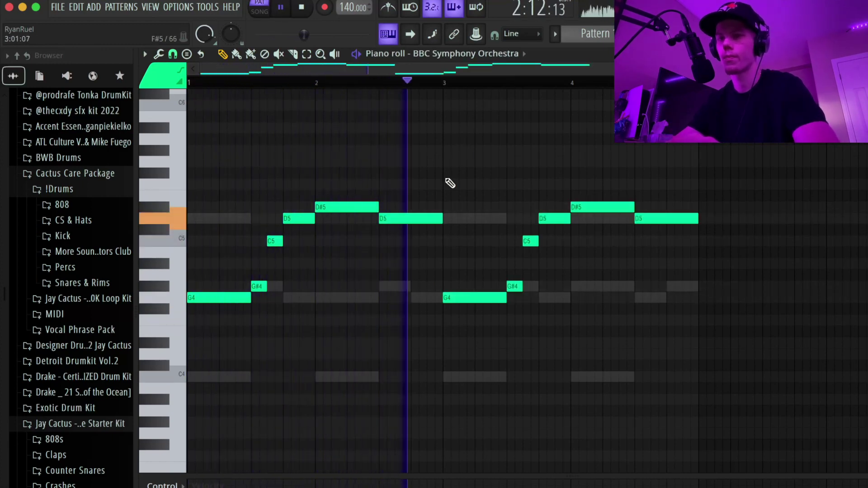
Raise the cello melody an octave, then transpose all channels up four semitones while playing the loop
key(ctrl+Up)
scroll(470, 179, up, 1)
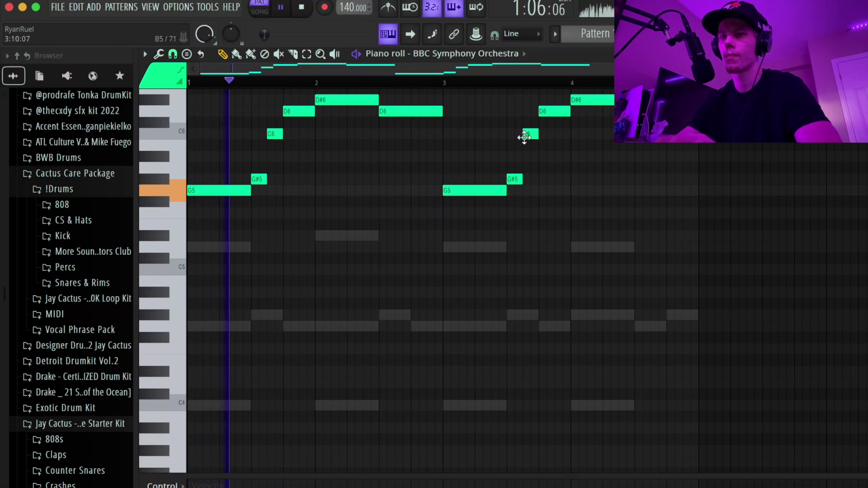
key(F6)
key(space)
key(space)
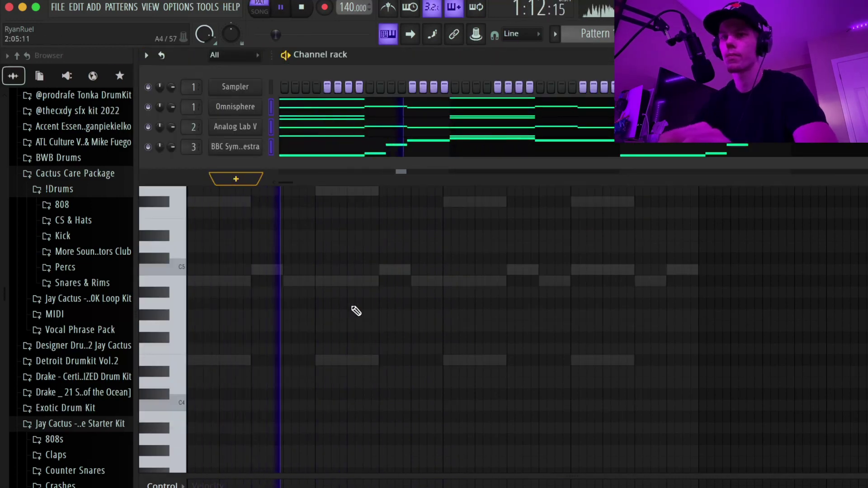
key(F6)
scroll(352, 305, up, 8)
scroll(370, 254, down, 3)
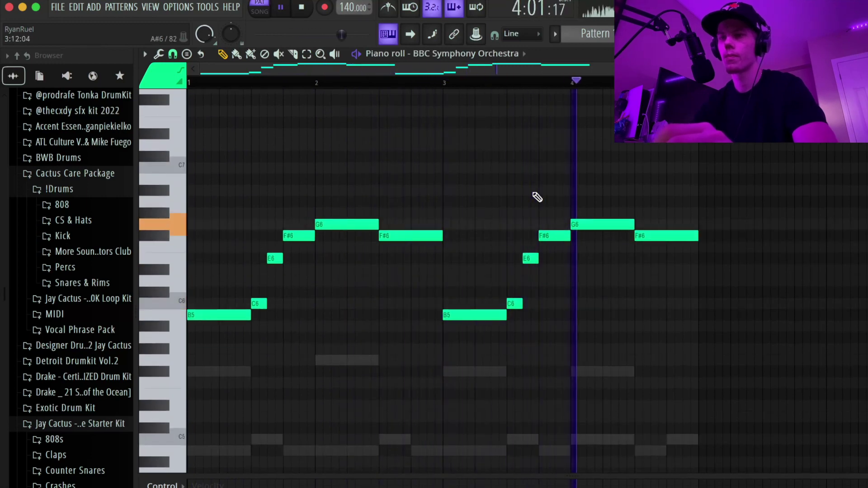
Move the last cello note in bar 4 up to A6 and audition the ending
key(space)
drag(655, 235, 660, 210)
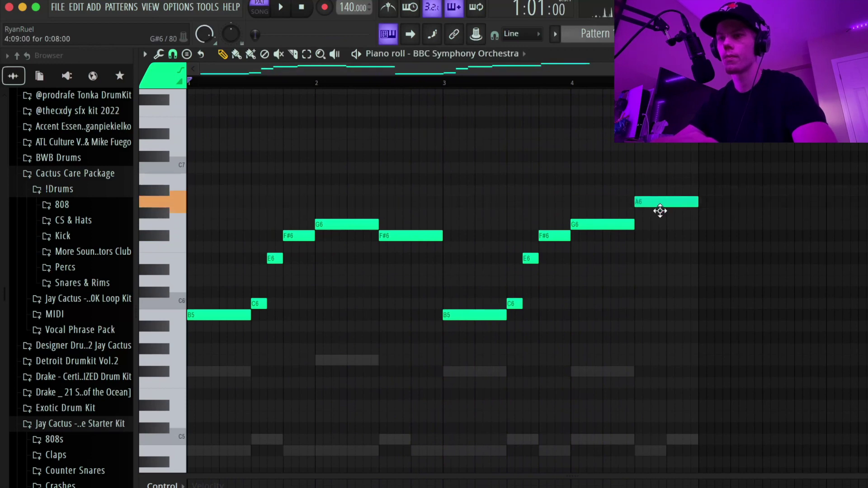
key(space)
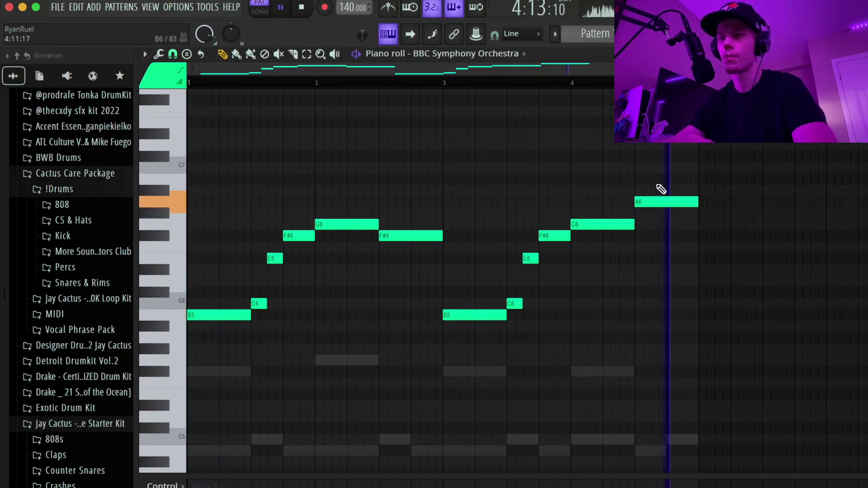
key(space)
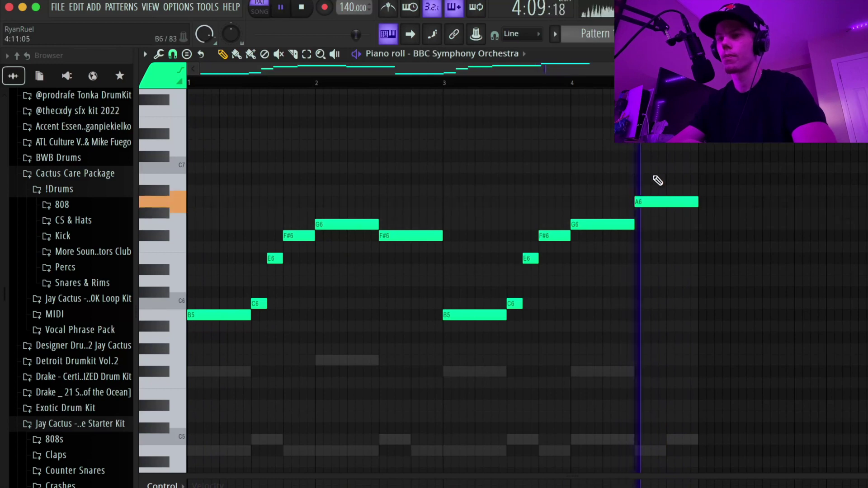
key(space)
Transpose all parts down two semitones and add a second Omnisphere channel
click(727, 34)
click(242, 105)
click(861, 17)
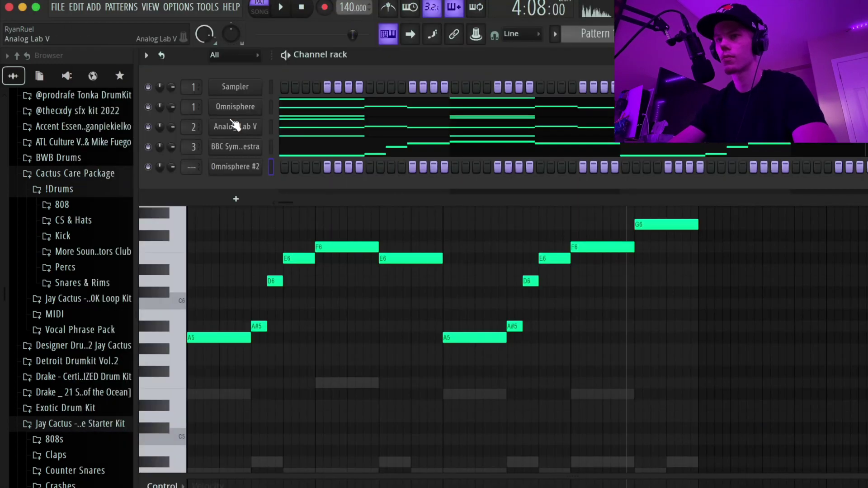
Draw a two-bar D4 note in the Omnisphere #2 piano roll and duplicate it across bars 3 and 4
right_click(227, 169)
click(274, 167)
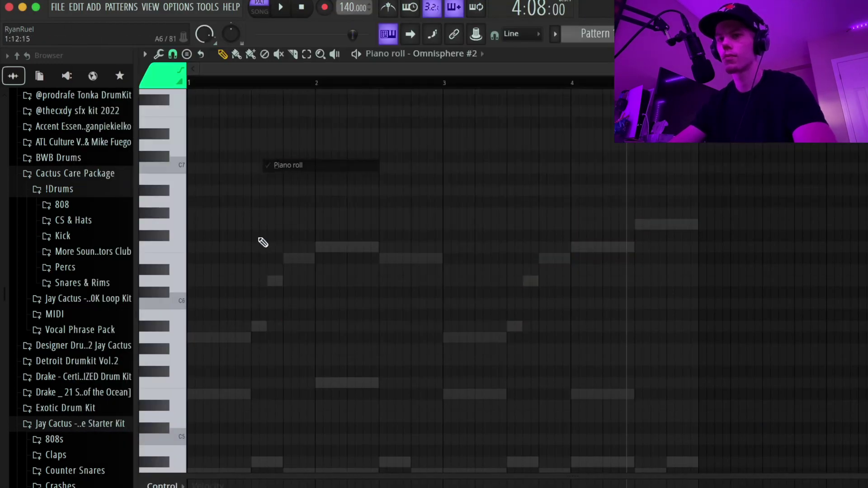
scroll(253, 244, down, 10)
drag(222, 213, 142, 217)
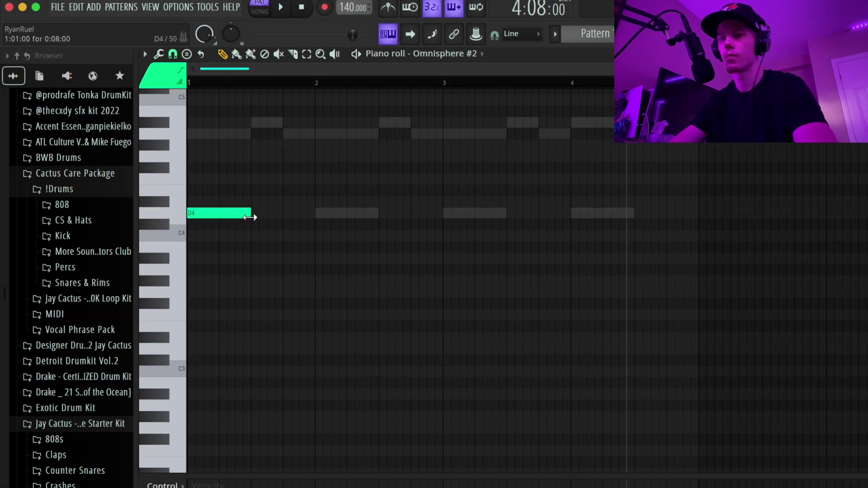
drag(251, 214, 425, 217)
key(super+b)
super+click(441, 174)
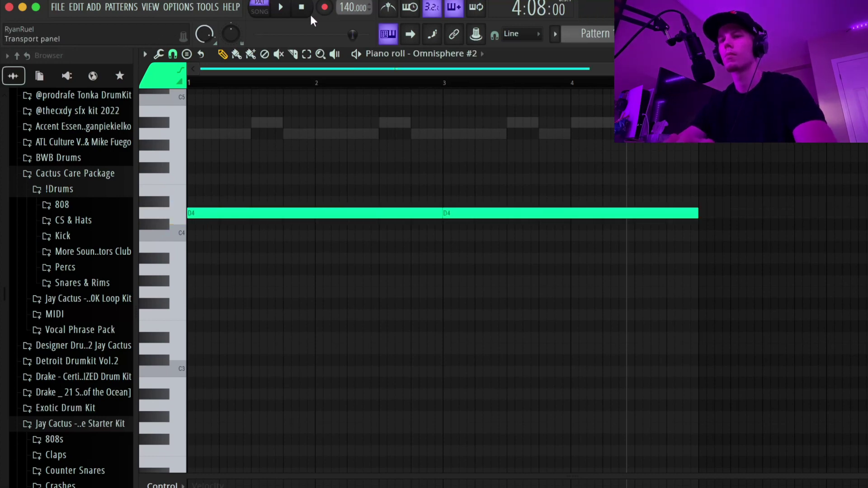
Play the loop from the start and route Omnisphere #2 to mixer track 4
click(302, 8)
key(space)
scroll(508, 148, up, 3)
click(717, 34)
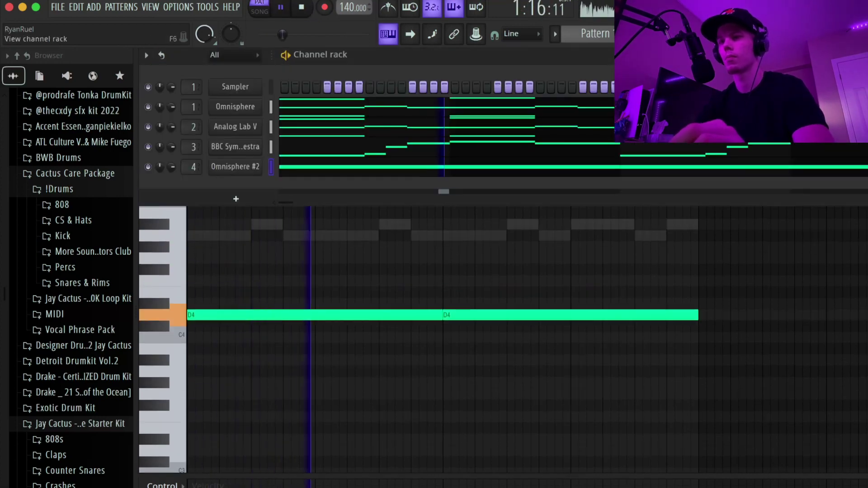
Add an FL Keys channel and route it to mixer track 5
click(232, 199)
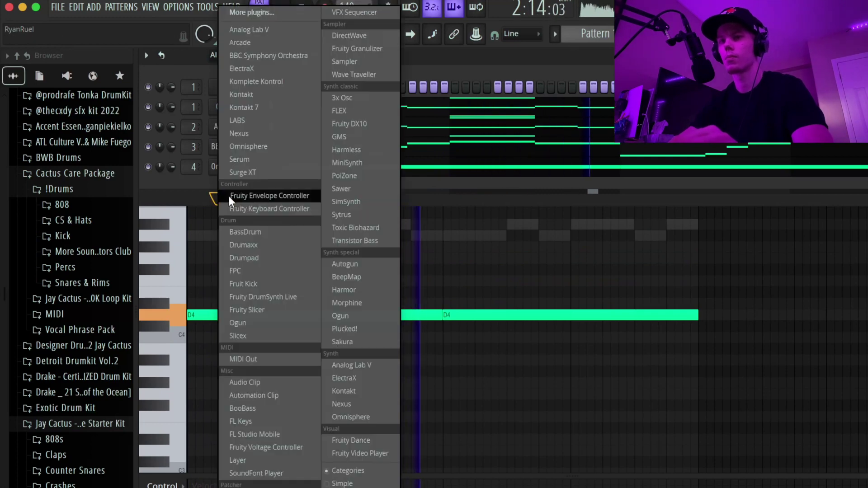
click(243, 421)
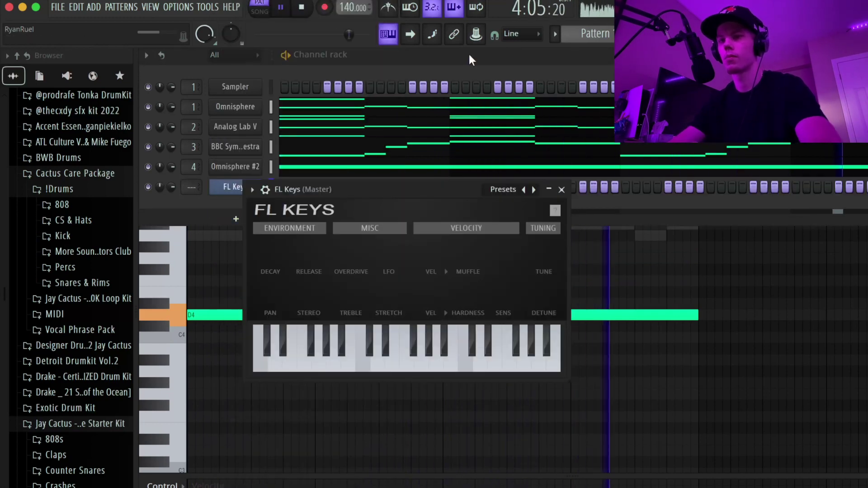
click(560, 191)
scroll(198, 187, up, 5)
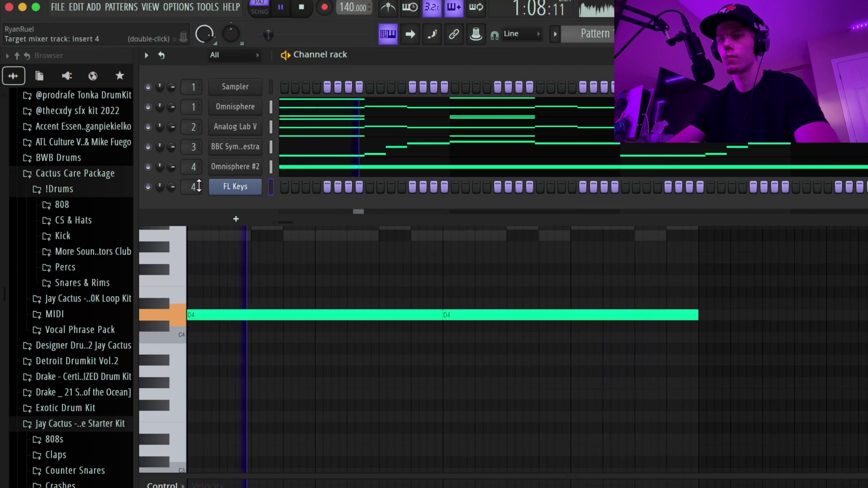
Draw a two-bar D2 note in the FL Keys piano roll and duplicate it across bars 3 and 4
right_click(221, 186)
click(275, 186)
key(space)
scroll(234, 311, down, 8)
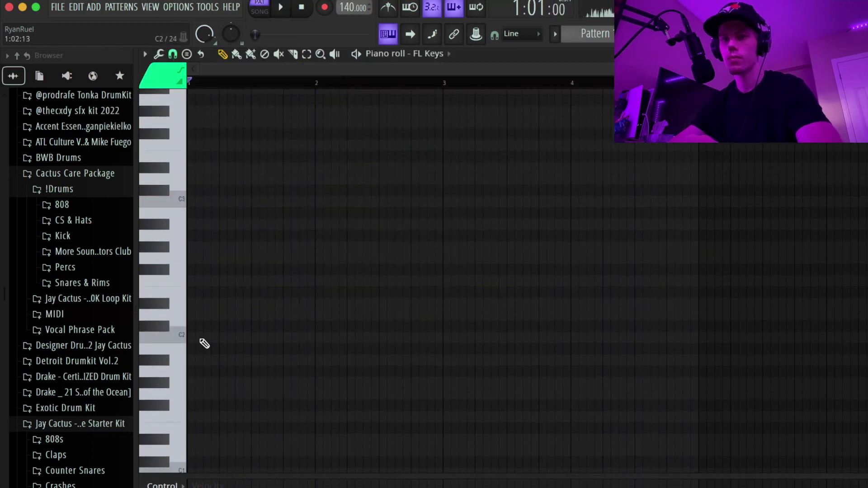
drag(207, 317, 108, 317)
click(196, 180)
key(ctrl+b)
key(ctrl+d)
Layer a copy of the FL Keys notes one octave lower at D1 and play the loop
drag(515, 201, 235, 146)
key(ctrl+Down)
key(ctrl+Down)
key(space)
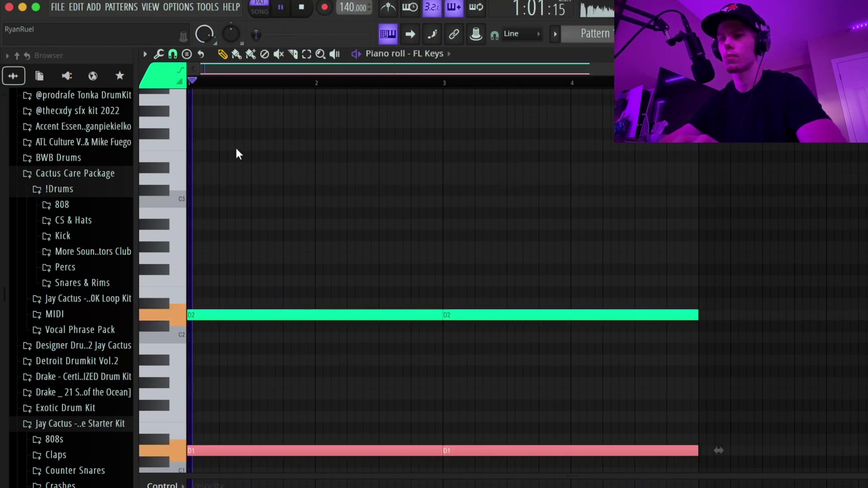
key(ctrl+d)
key(space)
Review the chord and passing notes in the first Omnisphere channel's piano roll
key(F6)
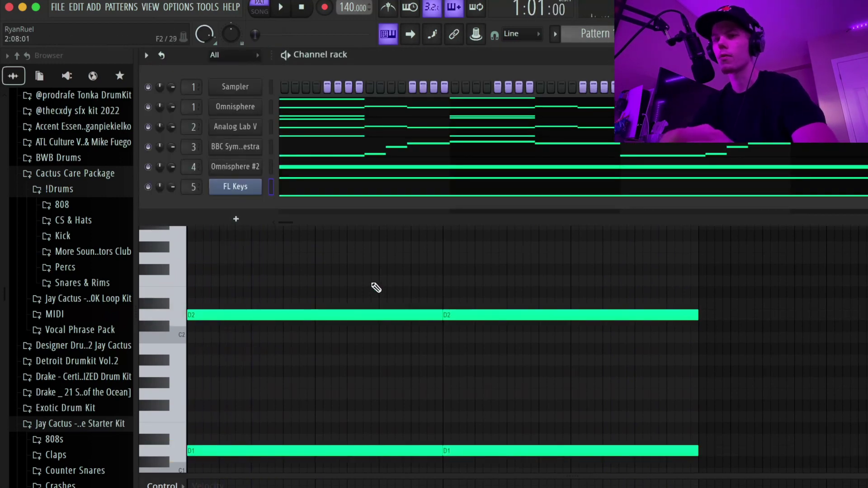
right_click(266, 105)
click(278, 105)
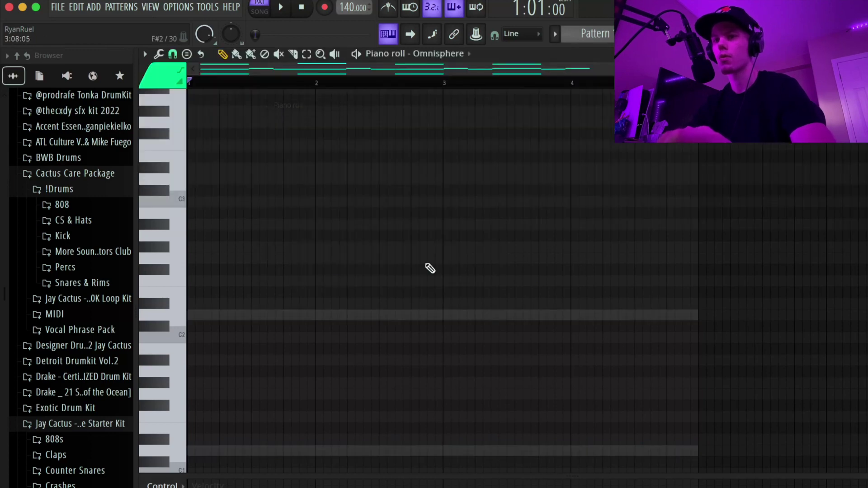
scroll(335, 265, up, 1)
scroll(299, 199, down, 6)
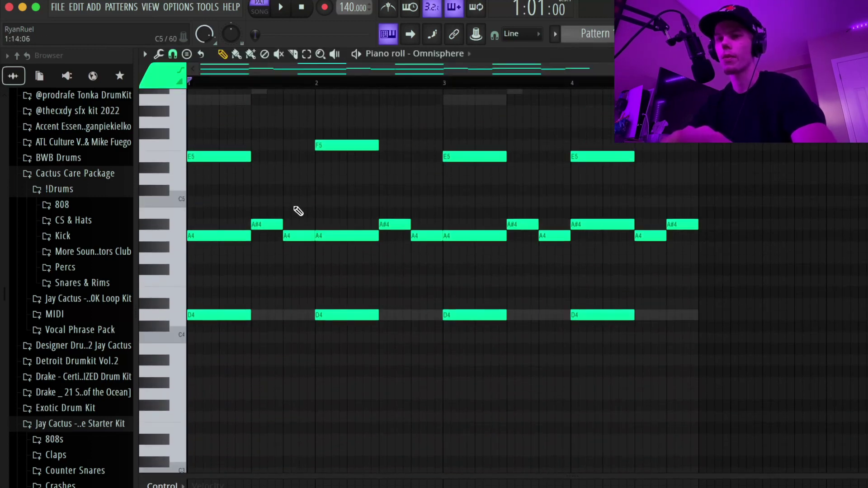
scroll(235, 253, up, 1)
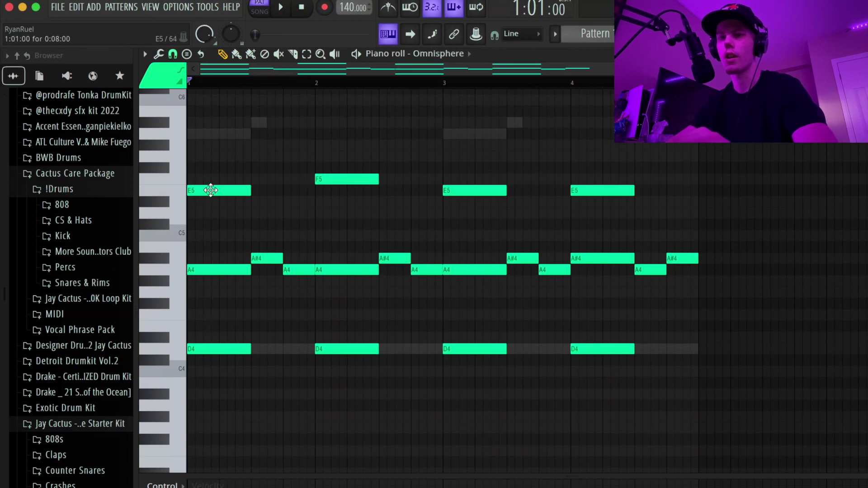
drag(205, 192, 232, 190)
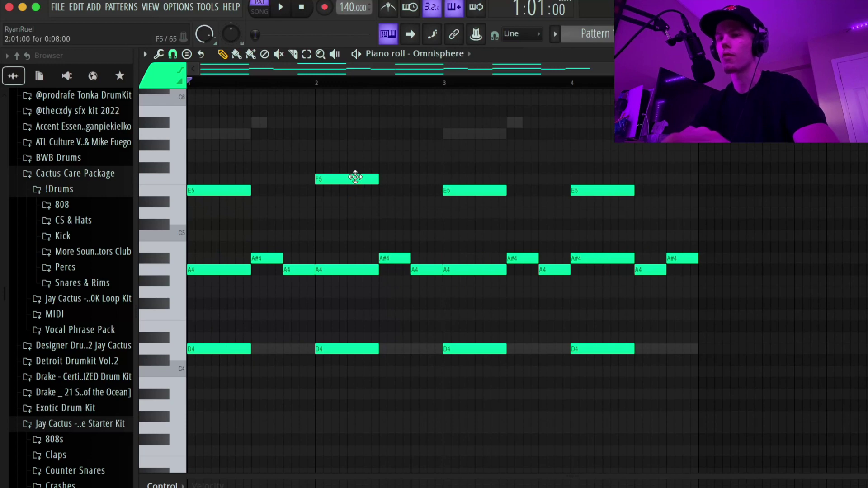
Examine the notes of Analog Lab V, BBC Symphony Orchestra, Omnisphere #2 and FL Keys one after another in the piano roll
click(450, 57)
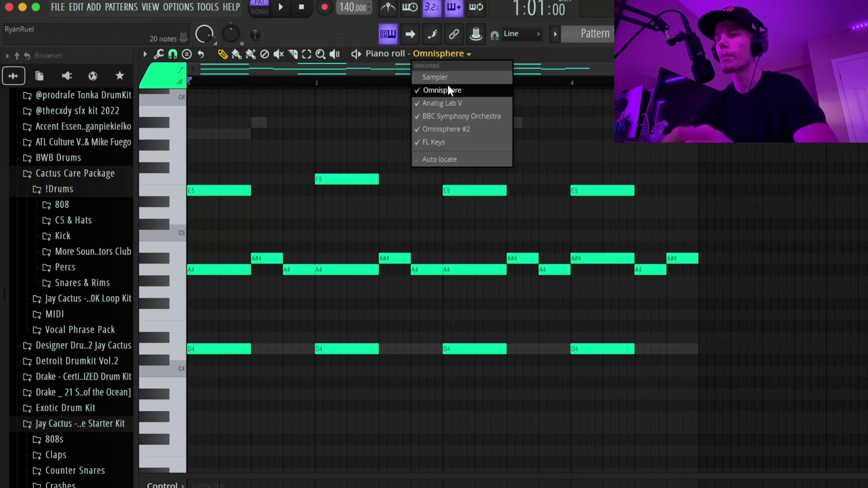
click(453, 101)
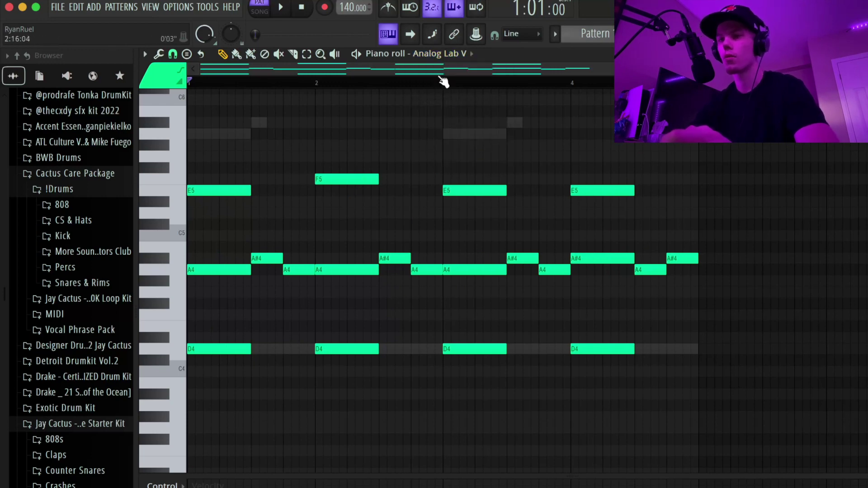
click(448, 59)
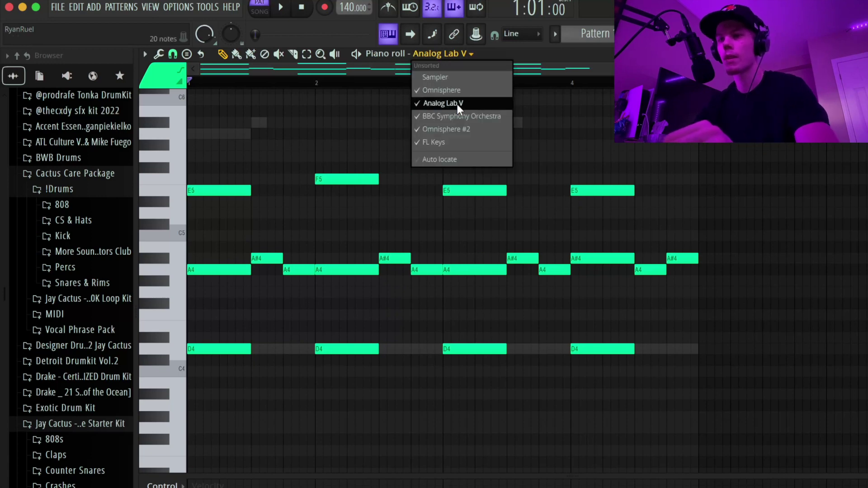
click(461, 114)
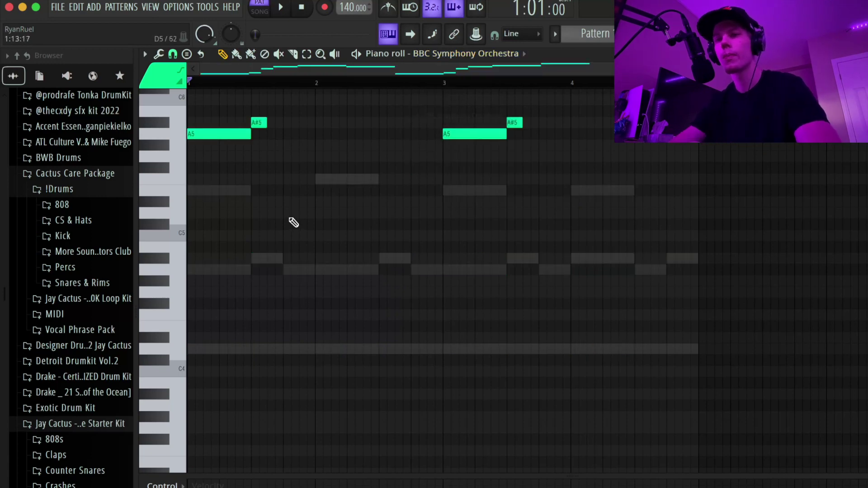
scroll(291, 223, up, 5)
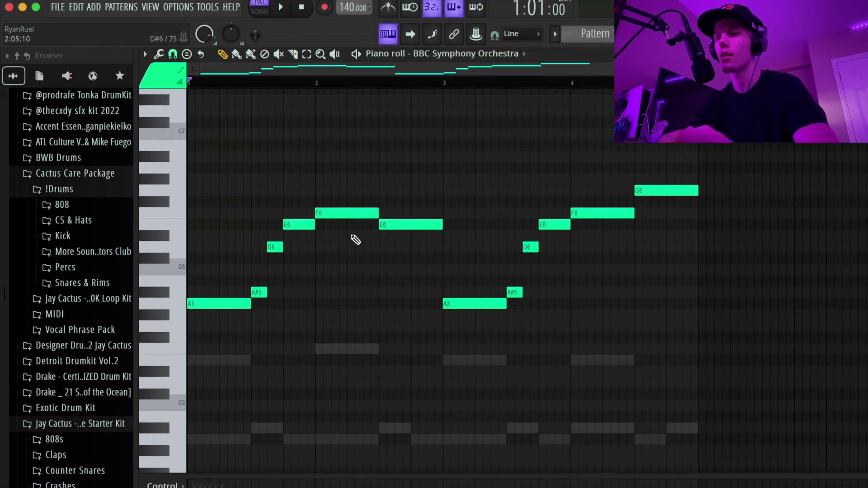
click(509, 58)
click(461, 129)
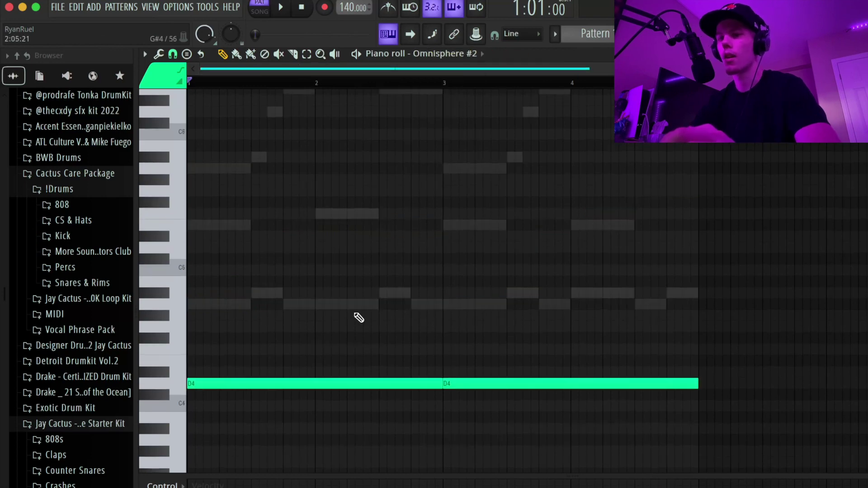
scroll(353, 343, down, 2)
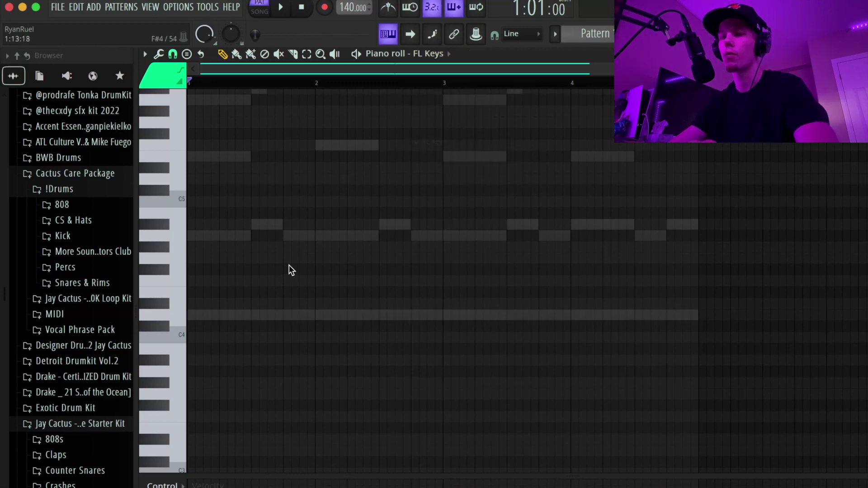
scroll(287, 266, down, 6)
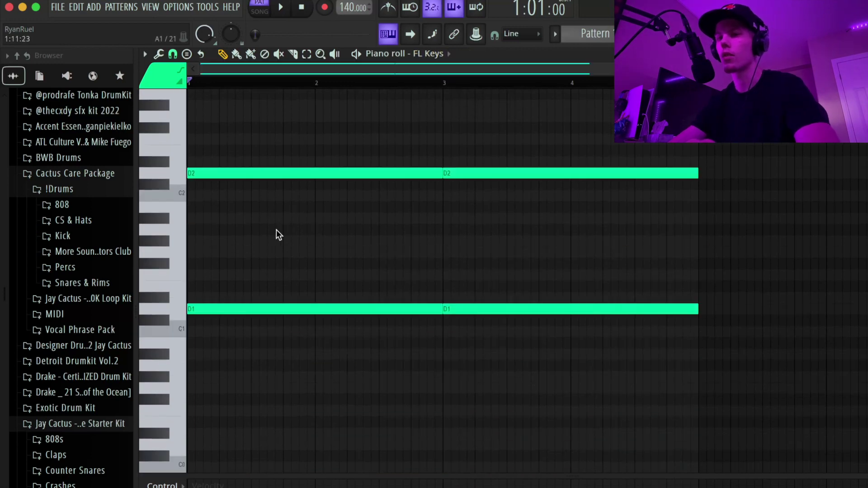
Pull the faders of mixer inserts 1 to 5 all the way down
key(F9)
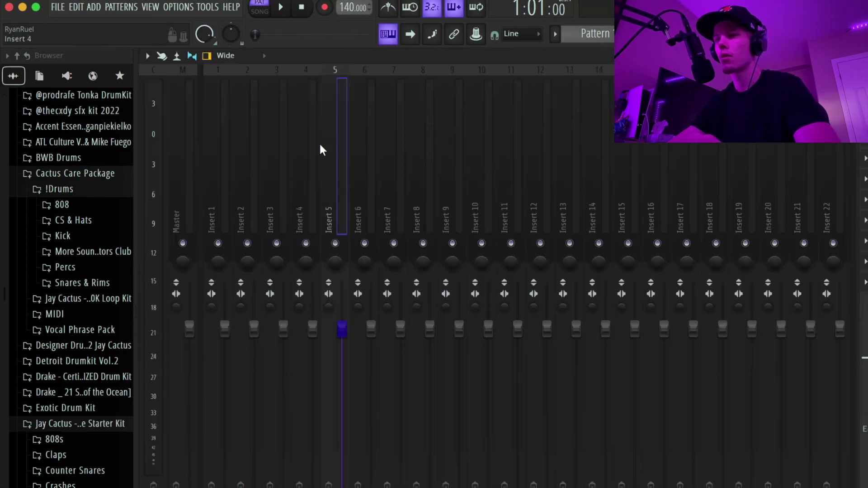
drag(229, 163, 328, 167)
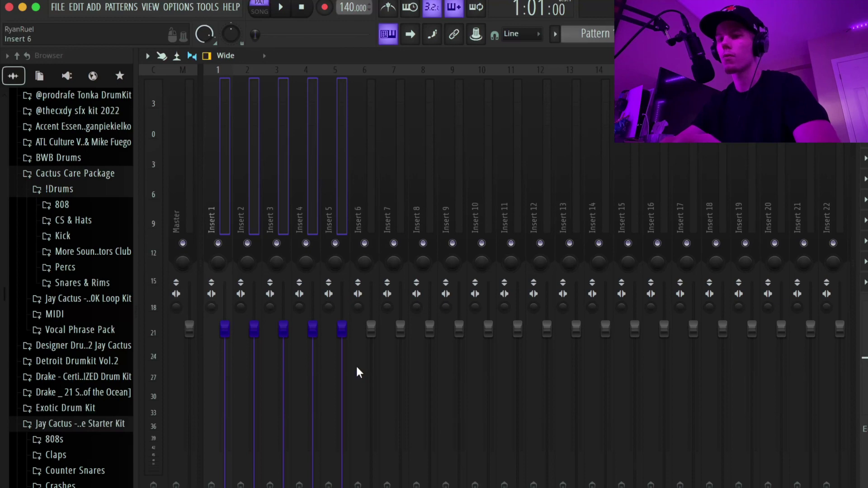
drag(345, 326, 352, 461)
click(367, 176)
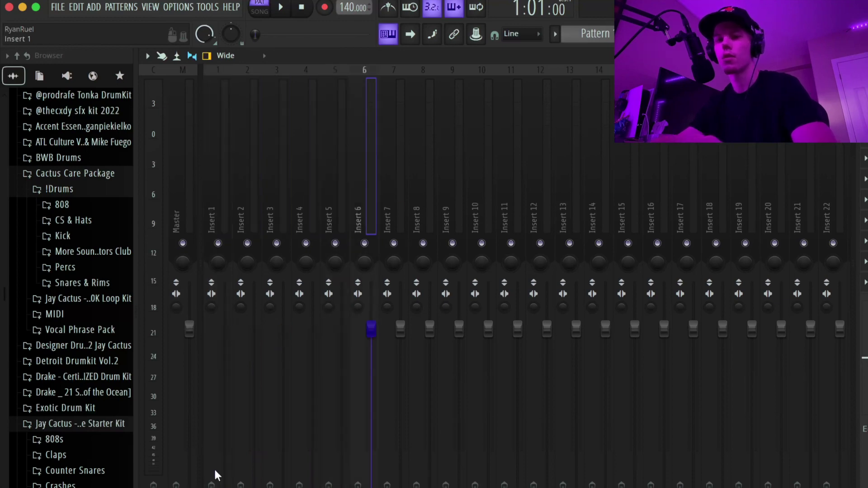
mouse_move(224, 486)
mouse_down()
mouse_move(224, 410)
mouse_move(225, 486)
mouse_up()
key(space)
key(space)
Play the loop and bring up the faders of inserts 4, 5 and 3, keeping insert 3 the highest
drag(312, 486, 312, 442)
key(space)
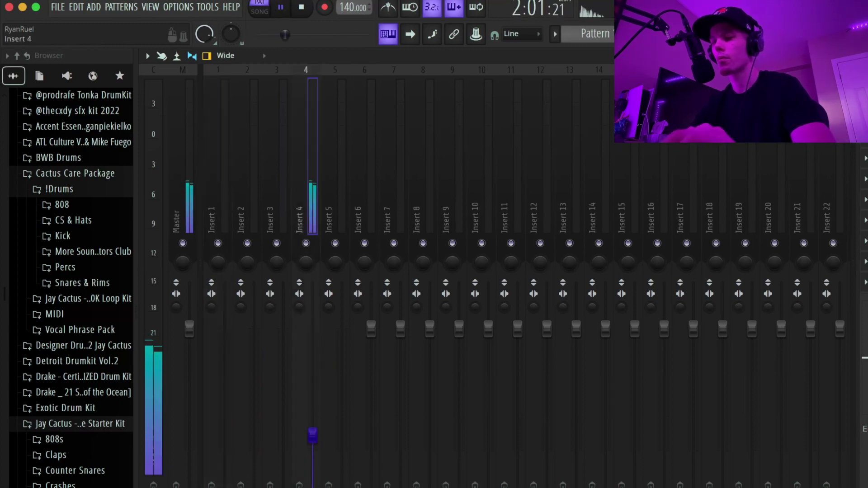
drag(342, 487, 342, 406)
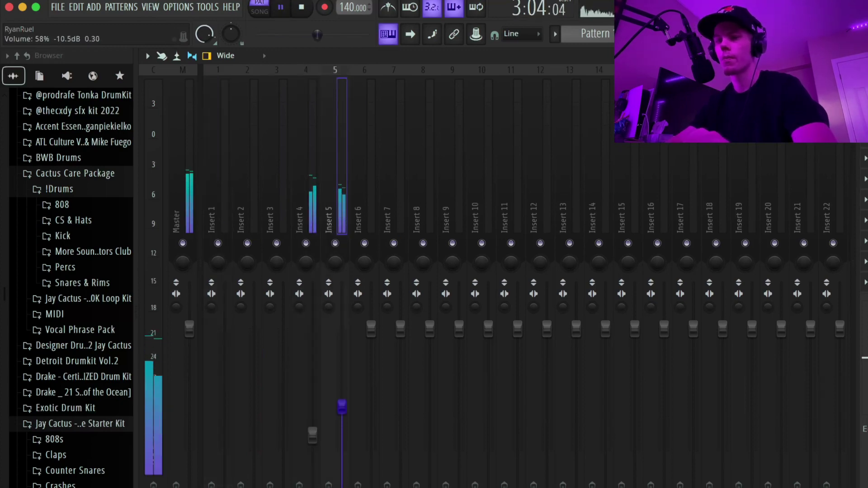
drag(283, 486, 283, 354)
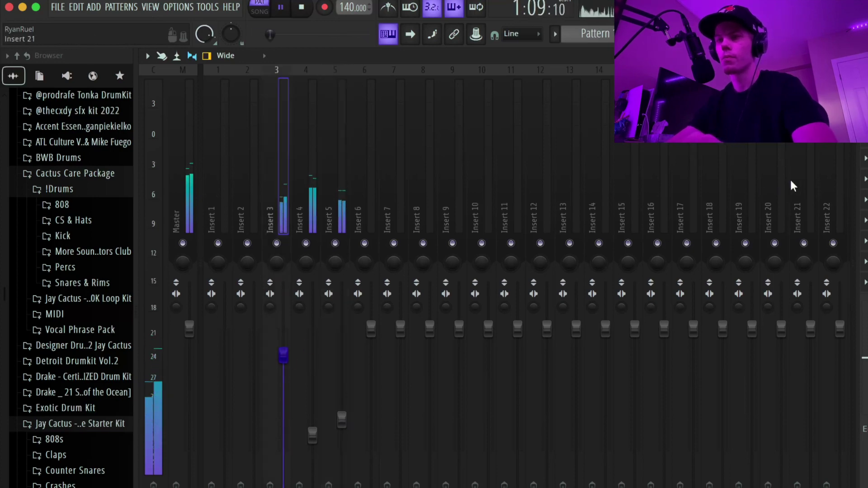
Raise the faders of inserts 2 and 1, then pan insert 1 slightly left and insert 2 slightly right
drag(254, 486, 254, 448)
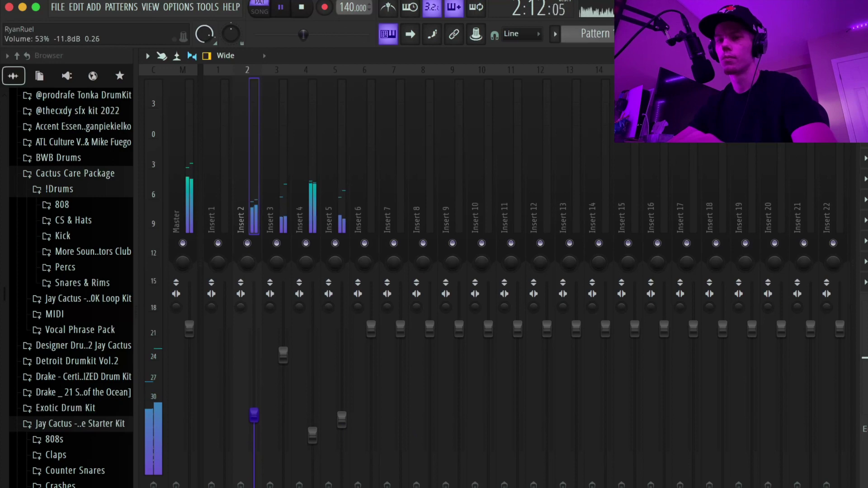
click(225, 486)
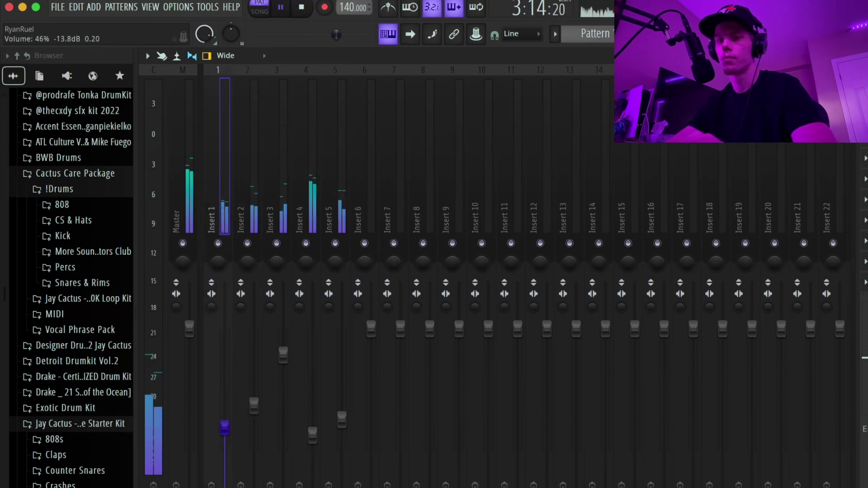
drag(225, 427, 224, 390)
drag(218, 258, 248, 257)
key(space)
Transpose the five instrument channels, from Omnisphere to FL Keys, by +5 semitones
click(705, 33)
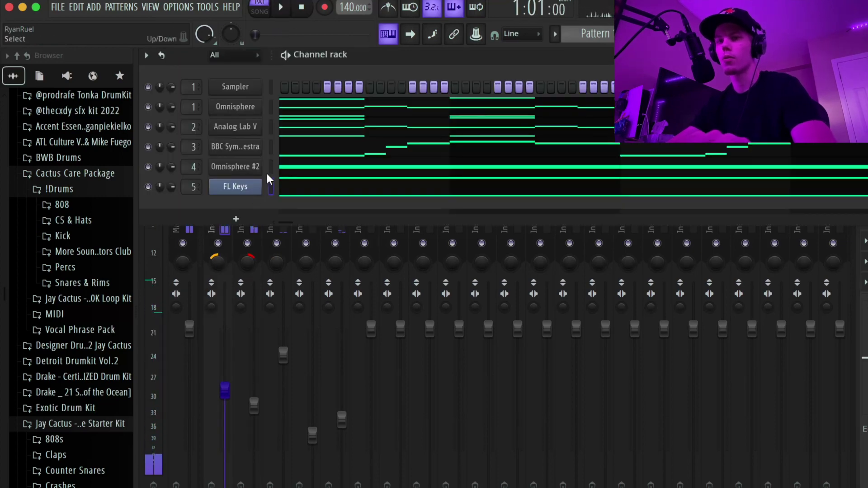
click(145, 55)
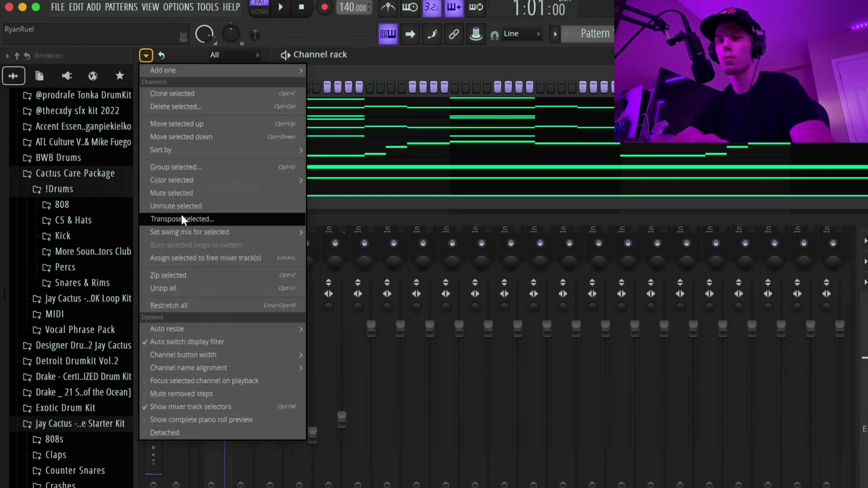
click(181, 217)
text(+5)
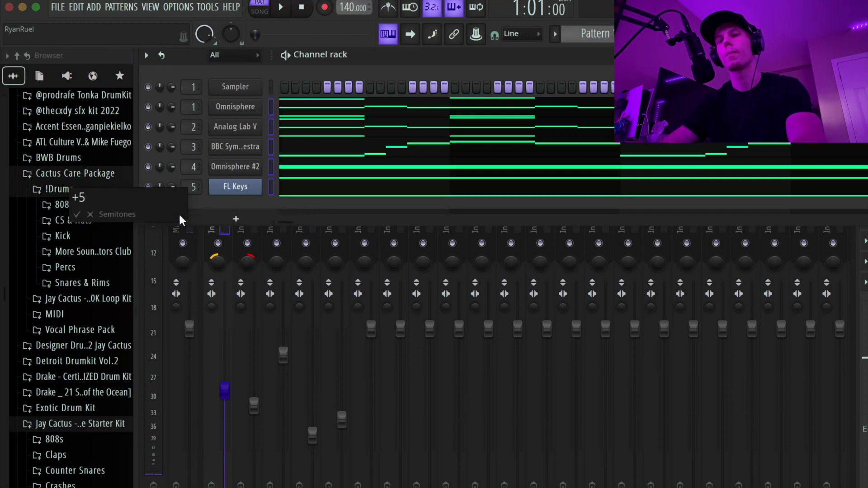
key(Return)
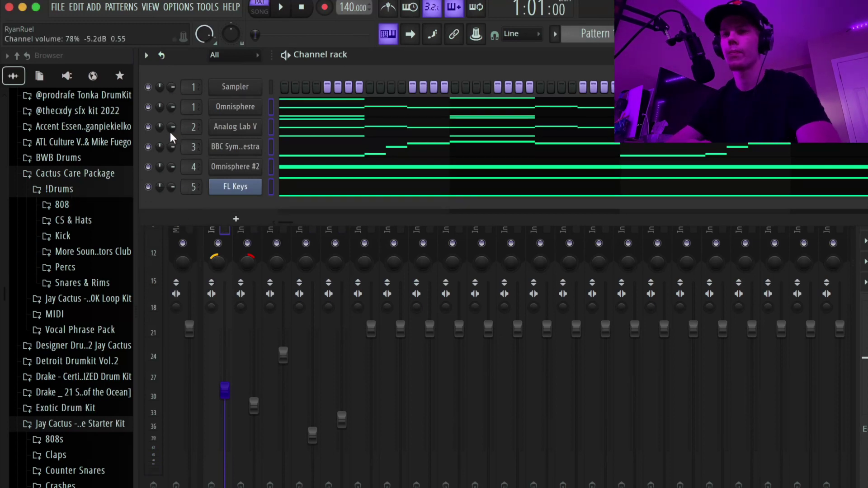
Audition the Cactus Care Package CS & Hats samples and add Jay Cactus - Broader CS as a new channel
click(73, 220)
click(100, 265)
click(107, 264)
click(113, 293)
click(110, 279)
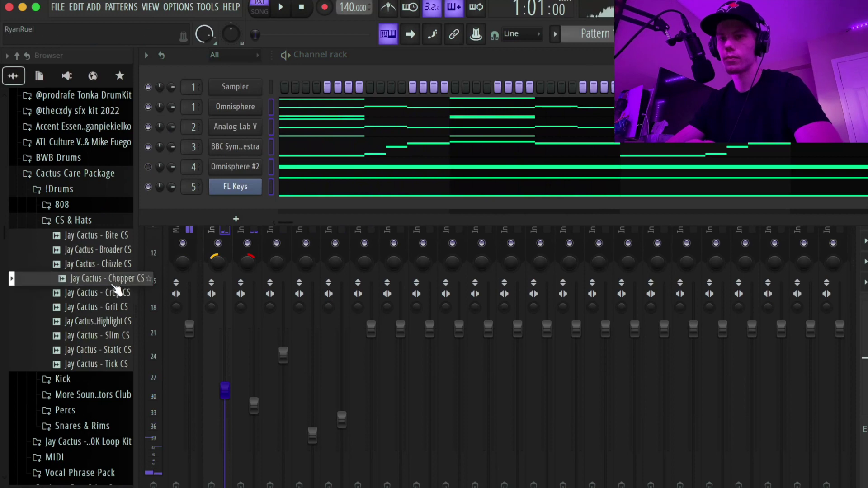
click(108, 266)
click(110, 250)
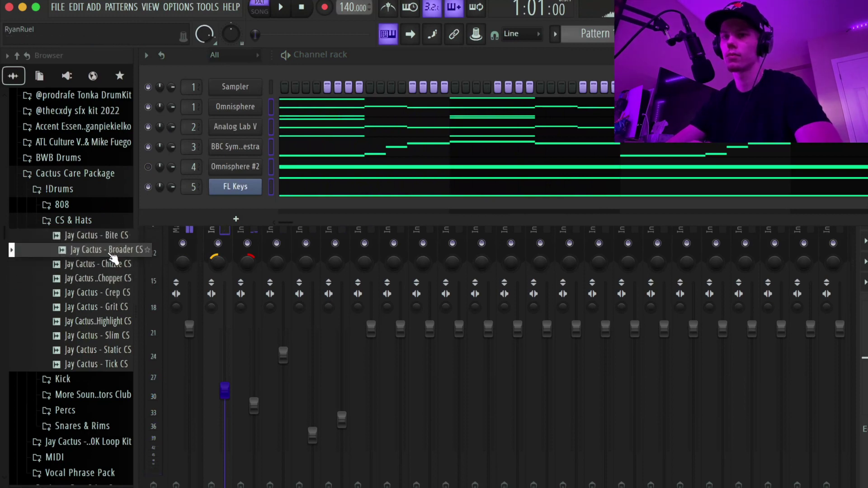
drag(215, 214, 215, 217)
Audition more counter snares and add Jay Cactus - Fried CS from the Starter Kit's Counter Snares folder as a new channel
click(97, 321)
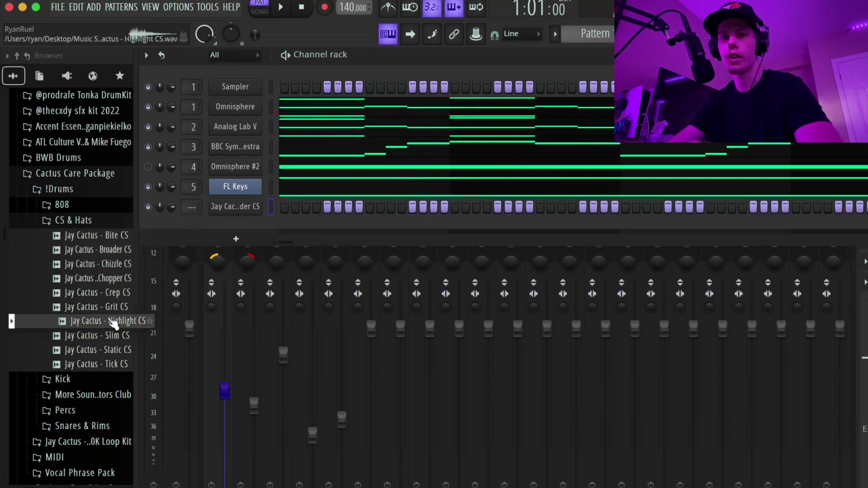
click(112, 307)
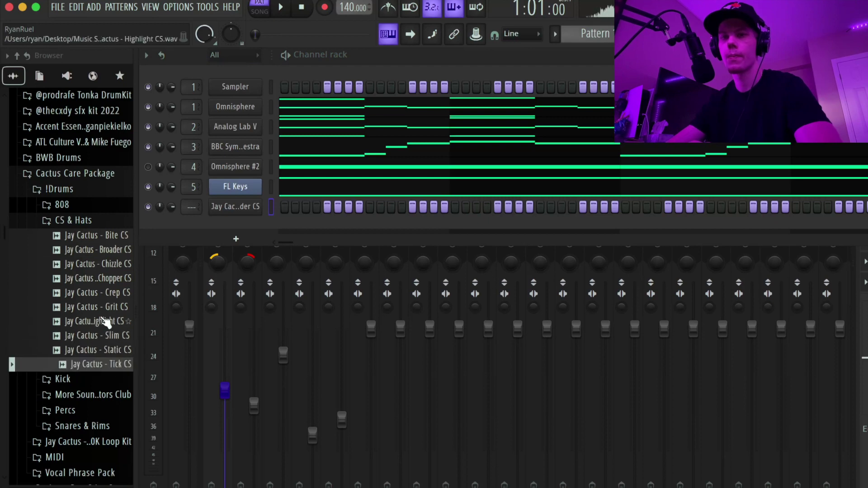
click(82, 221)
scroll(87, 257, down, 3)
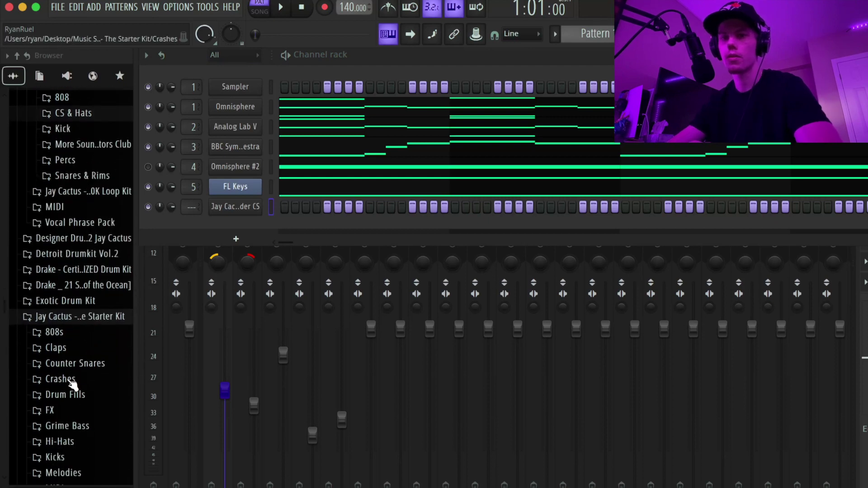
click(95, 325)
scroll(98, 284, down, 3)
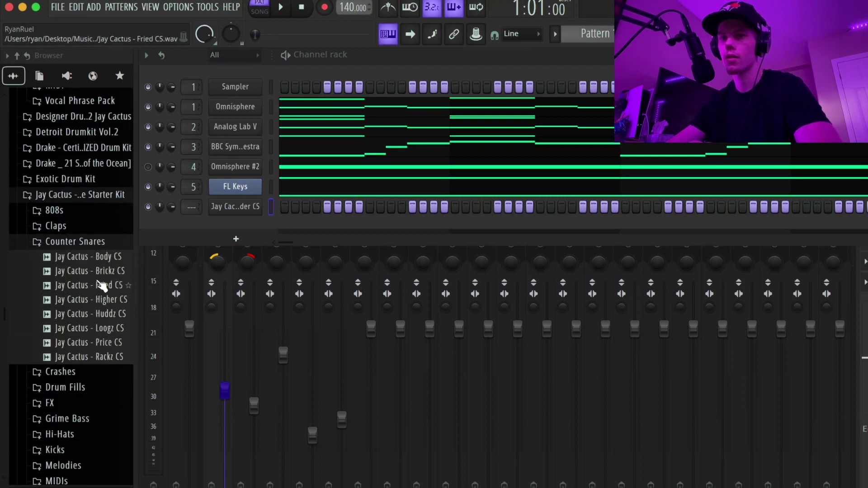
drag(100, 288, 292, 231)
Program the Fried CS channel's first bar with hits on steps 1, 4, 5, 7, 9, 12, 13, 14 and 15
click(286, 227)
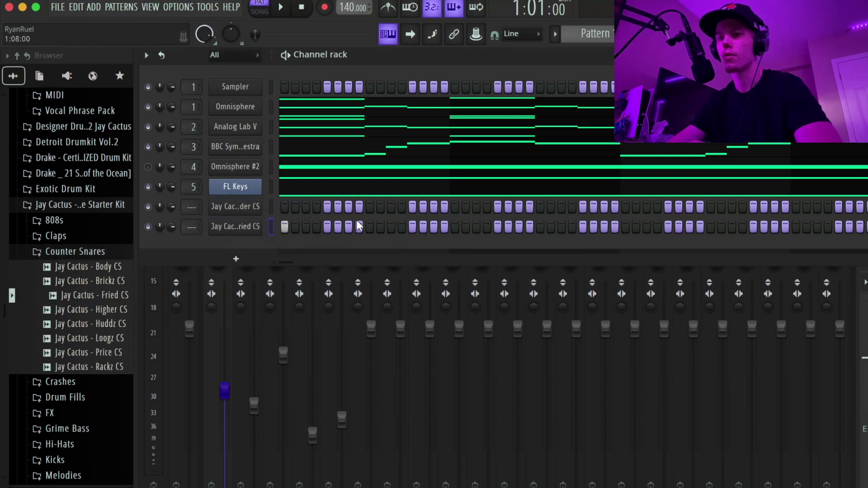
key(space)
click(326, 226)
click(369, 226)
click(402, 227)
click(413, 227)
click(423, 227)
click(434, 227)
Program the Fried CS channel's second bar with hits on steps 1, 4, 5, 7, 9 and 12
click(453, 227)
click(486, 227)
click(518, 226)
click(540, 227)
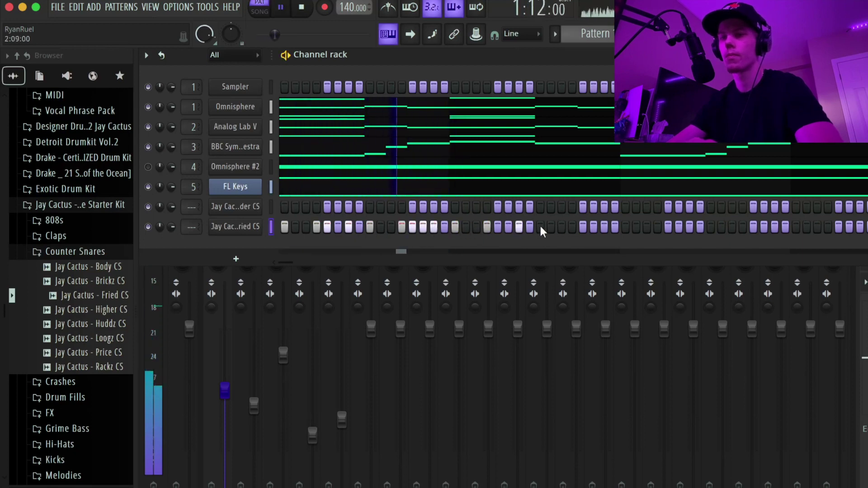
click(572, 226)
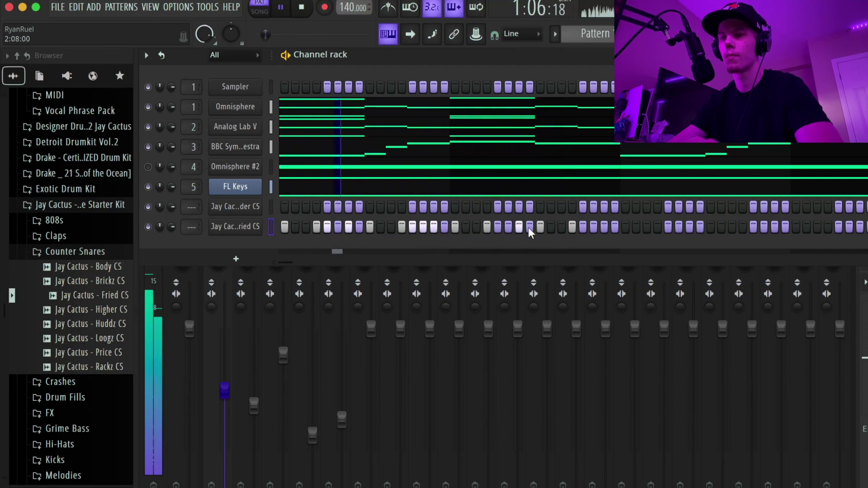
click(498, 226)
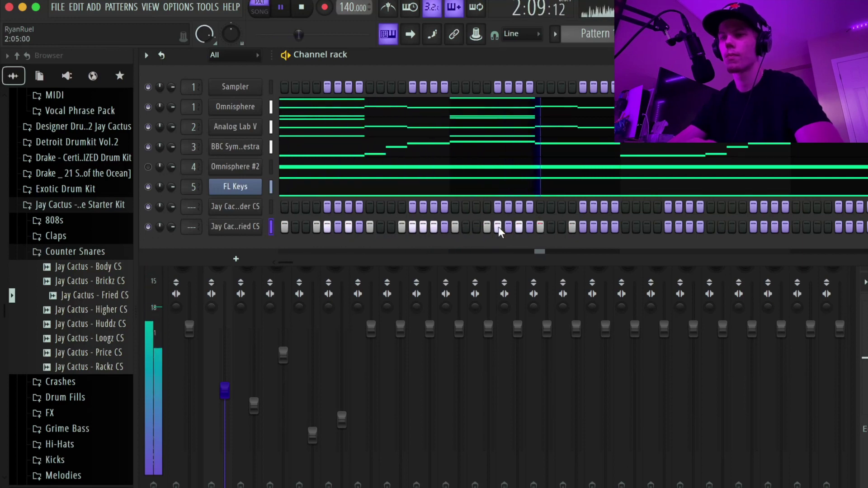
Duplicate the Fried CS notes of bars 1 and 2 across bars 3 and 4 in the piano roll
right_click(255, 226)
click(283, 228)
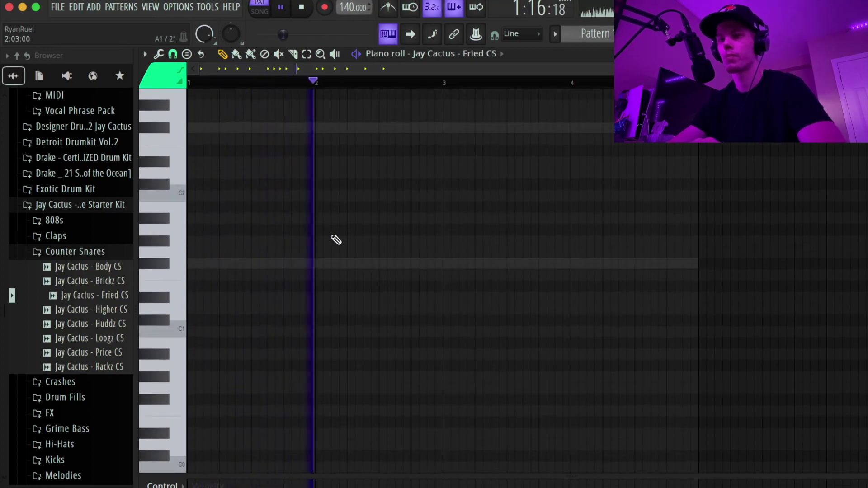
scroll(335, 239, up, 12)
scroll(333, 238, down, 2)
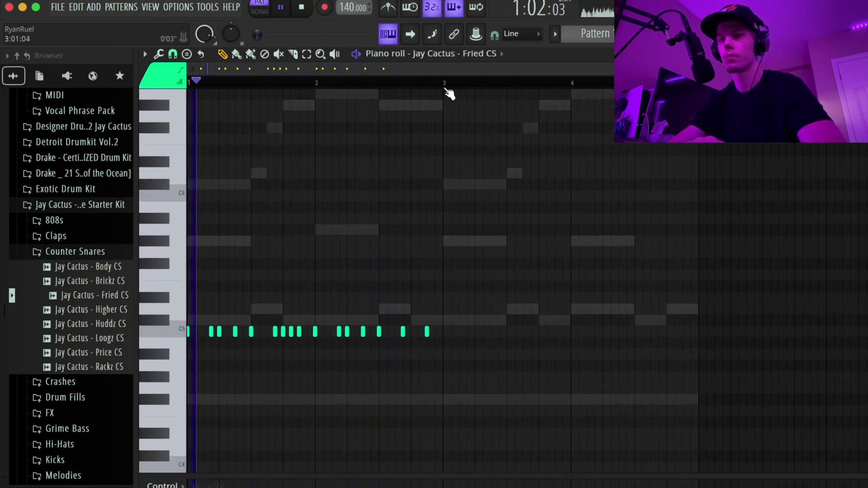
key(ctrl+b)
key(space)
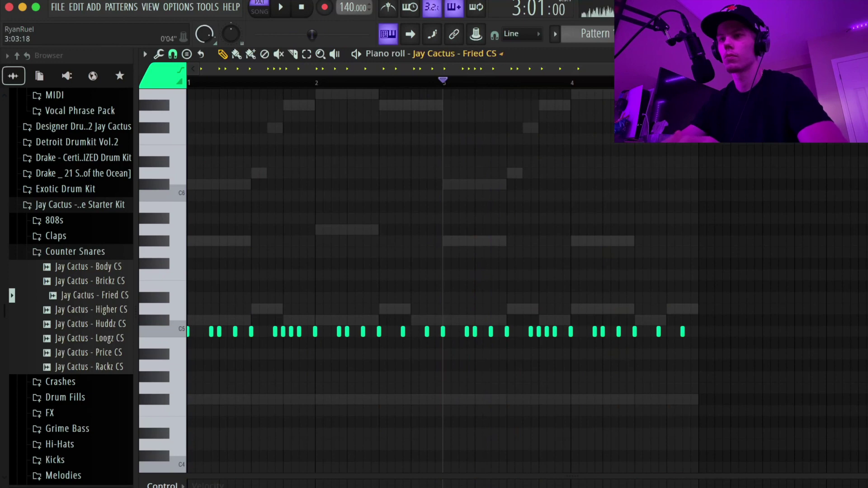
Program Broader CS hits on steps 7, 9, 12 and 15 of bar 2 and repeat them in bar 4
key(F6)
key(space)
click(455, 207)
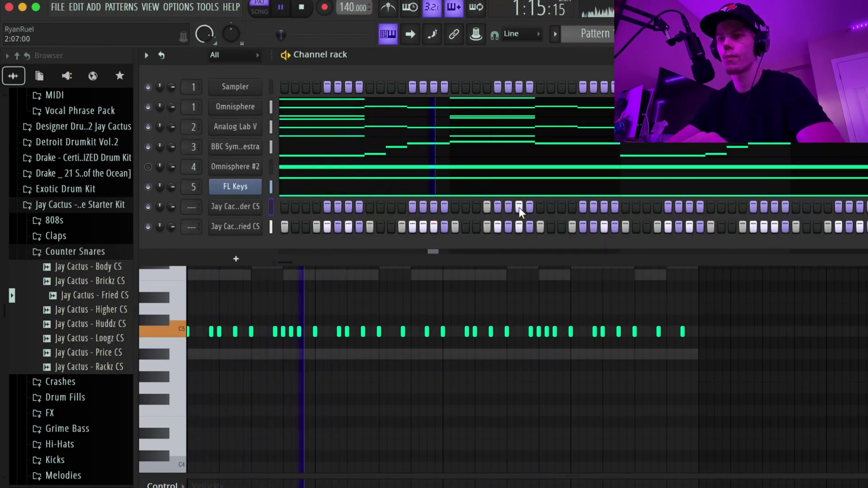
click(540, 206)
click(487, 206)
click(571, 226)
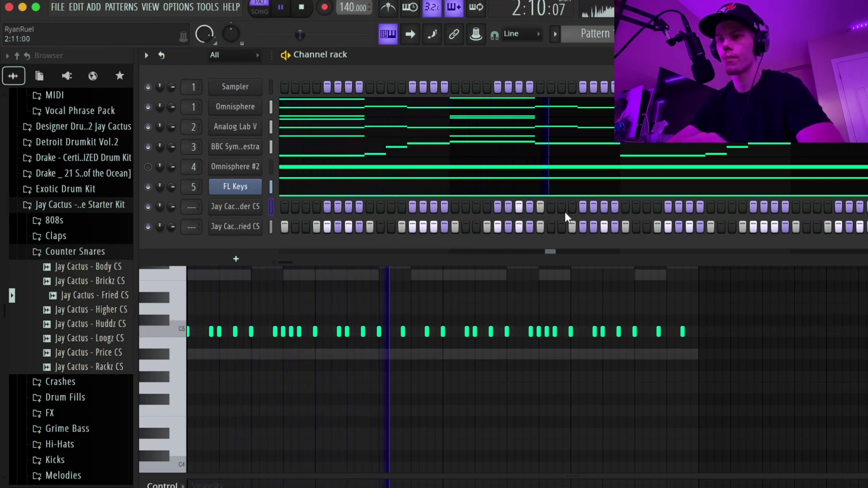
click(569, 205)
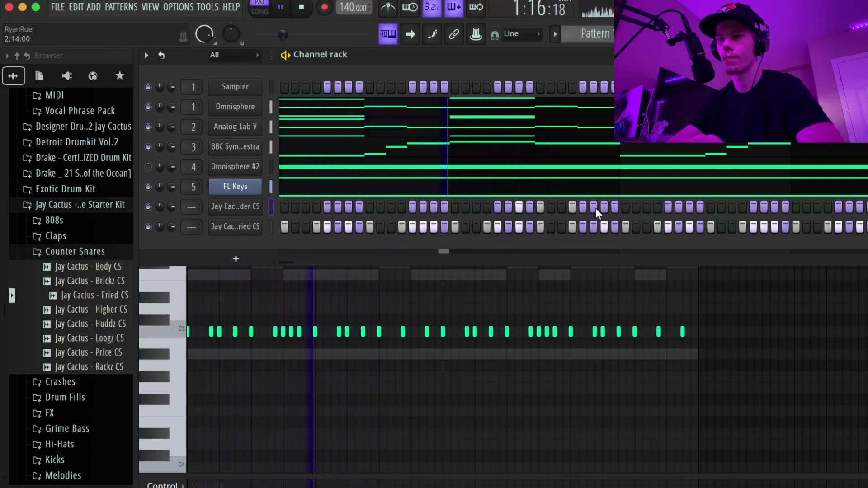
click(603, 206)
right_click(261, 203)
click(281, 202)
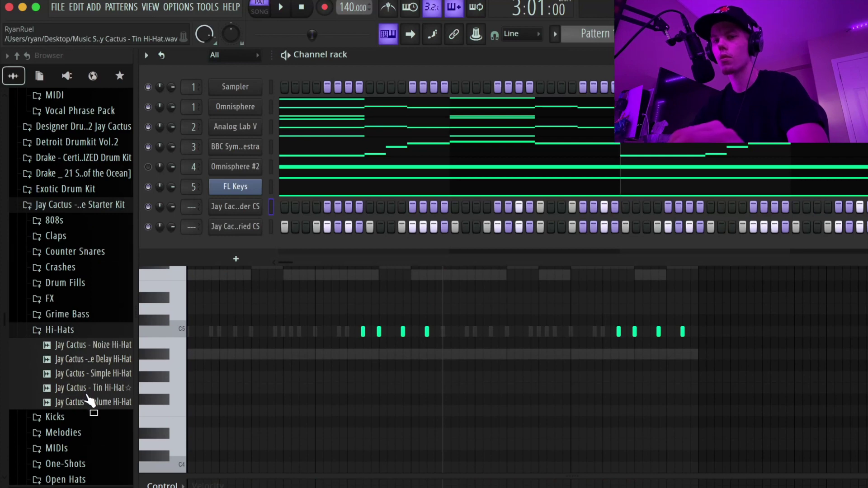
Audition the Starter Kit's Hi-Hats samples and add Jay Cactus - Volume Hi-Hat as a new channel
drag(86, 346, 92, 352)
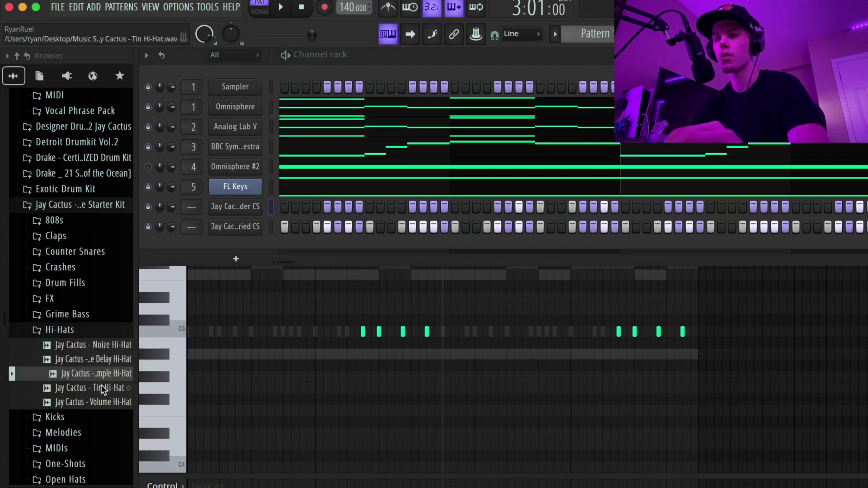
drag(108, 400, 117, 388)
drag(118, 389, 237, 248)
Paint a roll of five 1/3-step F5 notes for Volume Hi-Hat at the end of bar 2, select them and play the loop
click(172, 55)
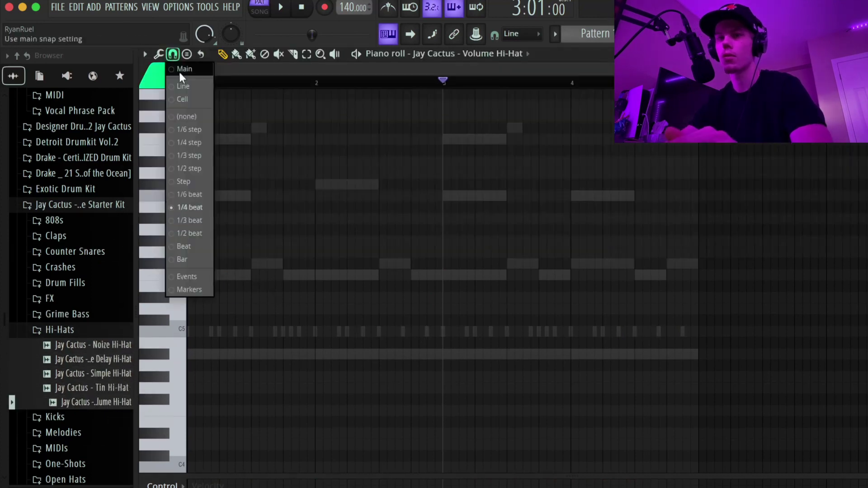
click(189, 155)
click(237, 53)
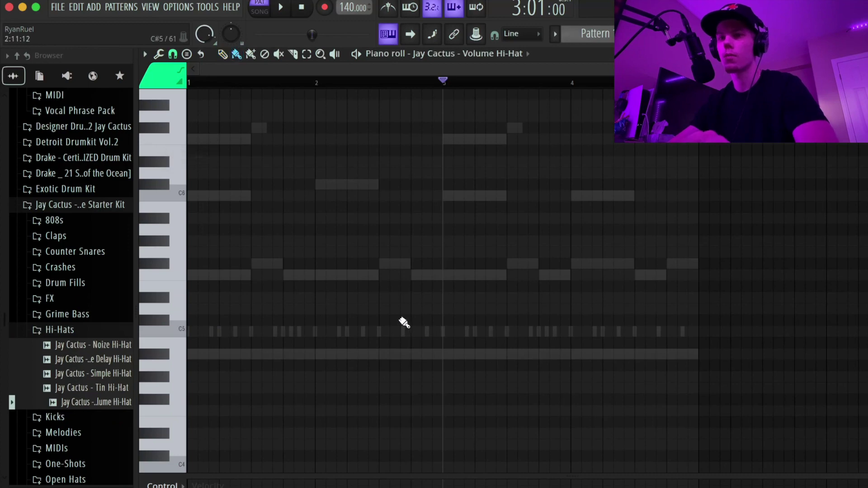
scroll(401, 317, up, 1)
scroll(468, 109, up, 1)
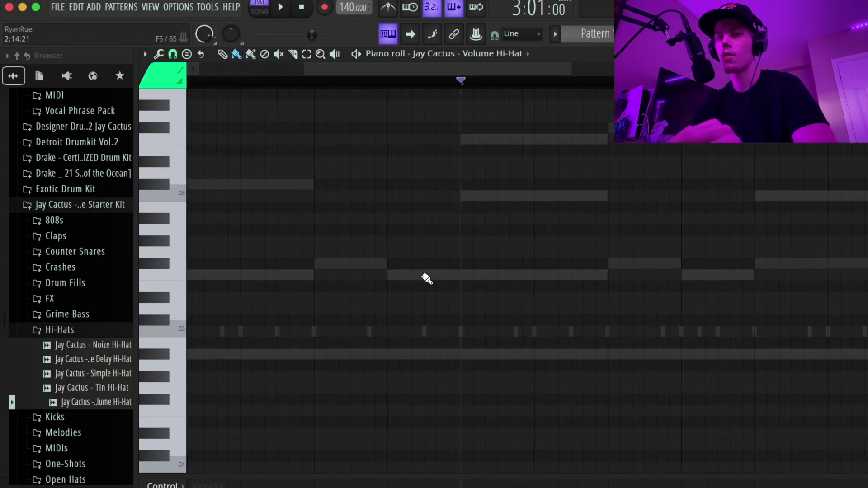
click(427, 265)
right_click(429, 265)
click(430, 274)
drag(568, 276, 271, 286)
drag(459, 278, 457, 278)
key(super+b)
key(super+b)
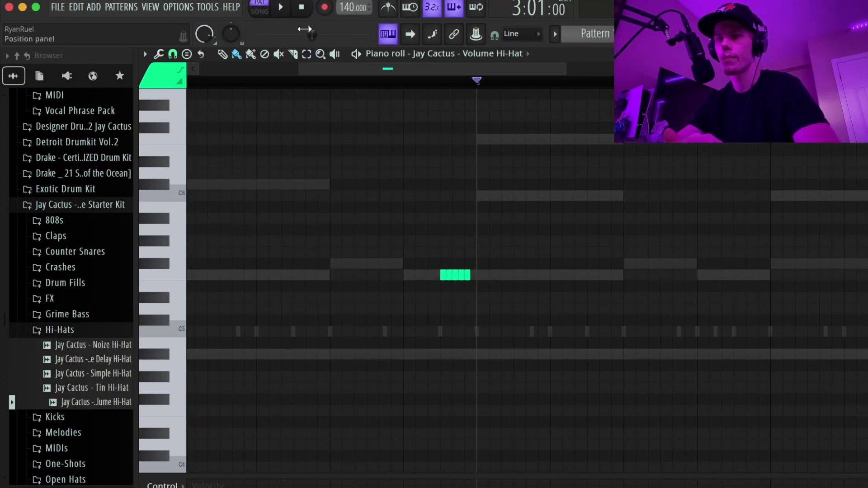
drag(518, 281, 441, 260)
key(space)
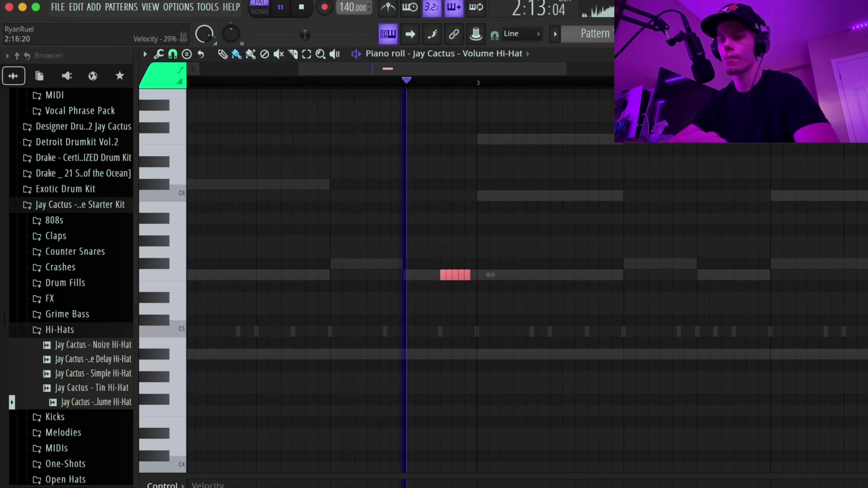
Move the five-note Volume Hi-Hat roll in bar 2 up to G5 and add a single F5 note after it
drag(442, 274, 403, 252)
click(442, 277)
key(space)
key(space)
scroll(443, 280, down, 5)
key(space)
super+click(258, 259)
scroll(258, 260, up, 4)
key(space)
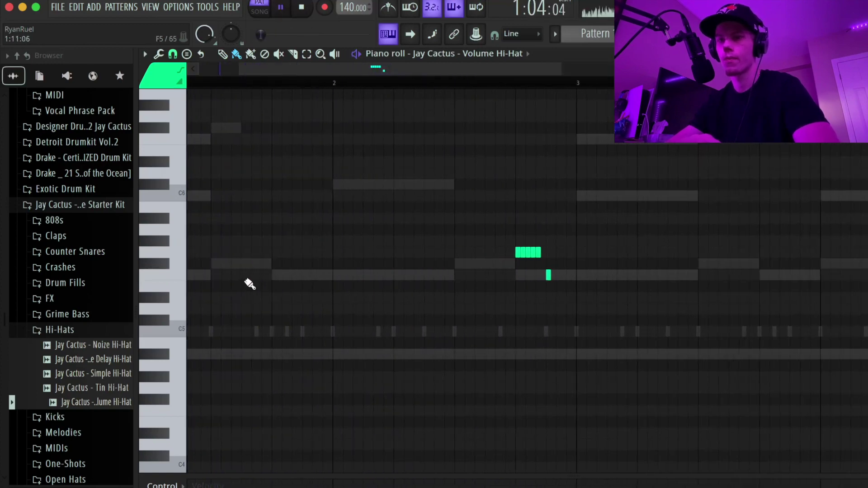
Paint a five-note C#5 hi-hat roll in the second half of bar 1, followed by two A#4 notes near the bar's end
click(246, 320)
drag(235, 315, 287, 322)
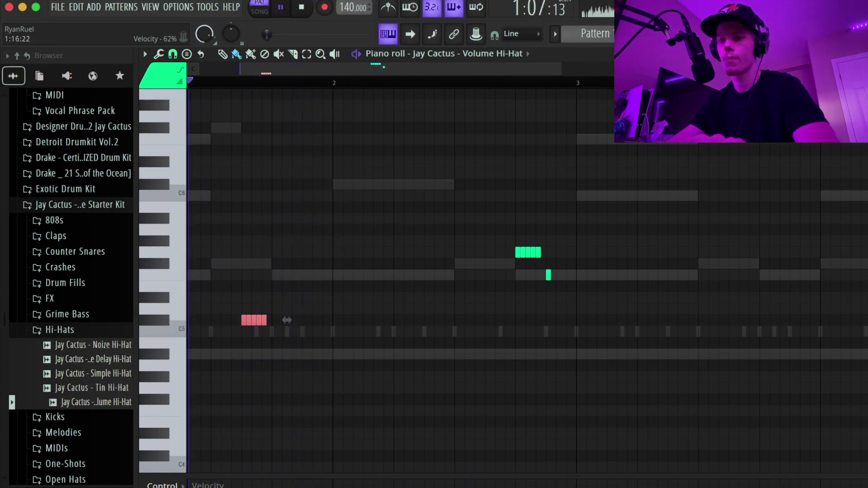
click(286, 320)
click(304, 355)
click(319, 355)
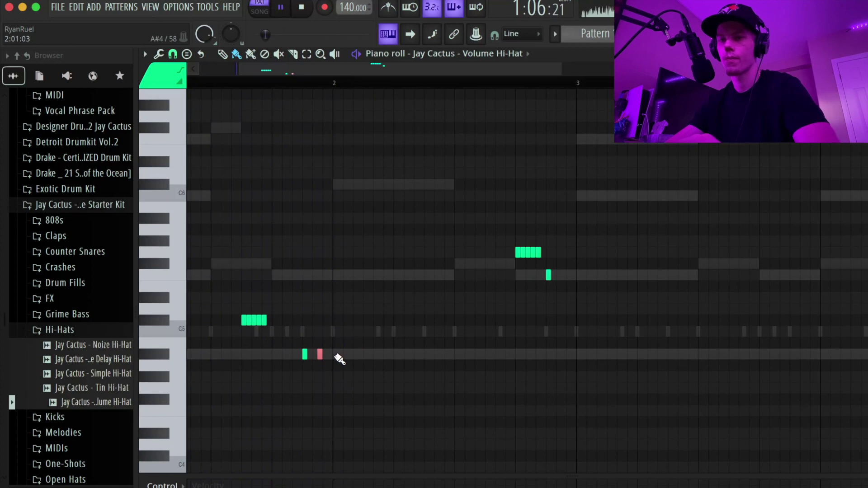
Duplicate the hi-hat notes of bars 1 and 2 into bars 3 and 4, and set the snap to 1/4 beat
ctrl+scroll(400, 336, down, 2)
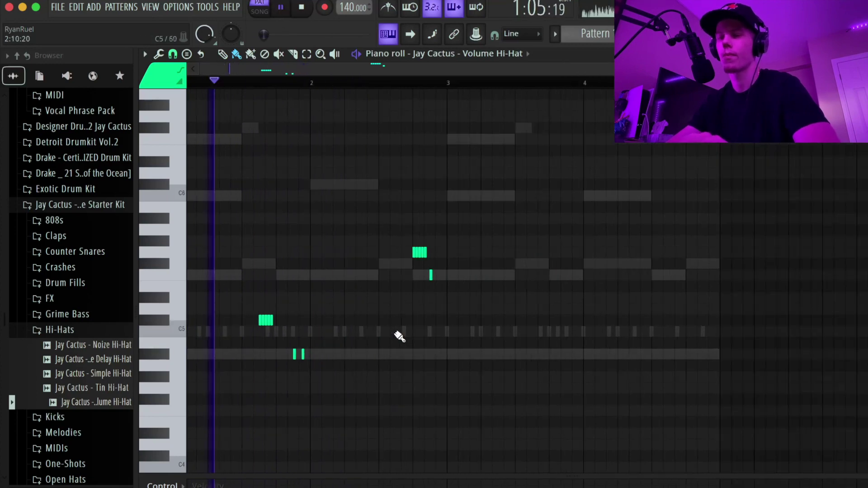
ctrl+scroll(400, 336, down, 2)
key(space)
drag(394, 86, 189, 82)
key(ctrl+b)
click(248, 109)
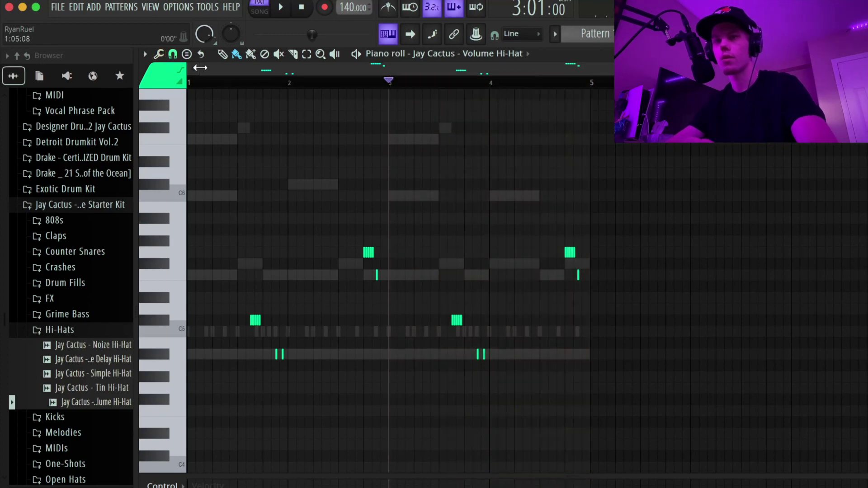
click(173, 54)
click(185, 205)
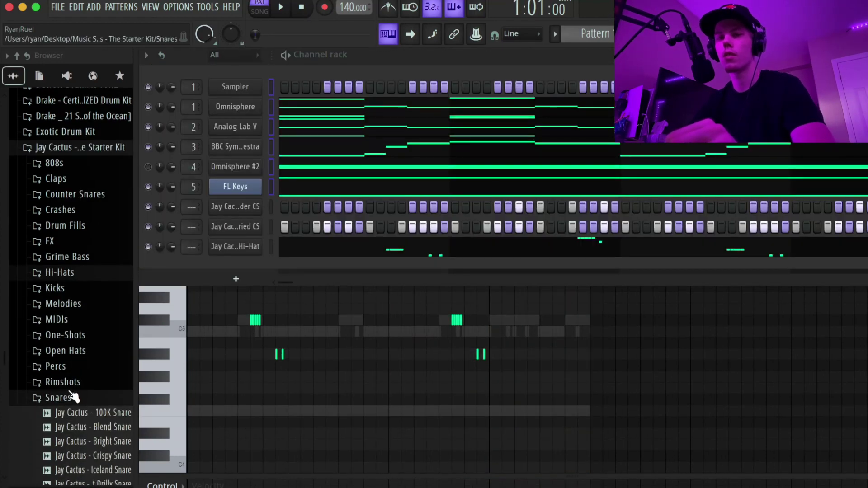
Audition the snares in the Jay Cactus kits and add Jay Cactus - Tight Snare from Snares & Rims as a new channel
scroll(87, 272, down, 3)
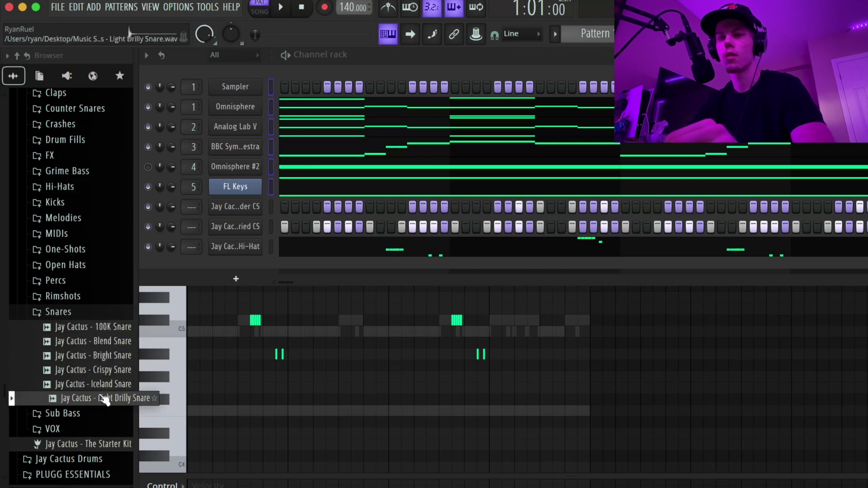
scroll(70, 312, up, 15)
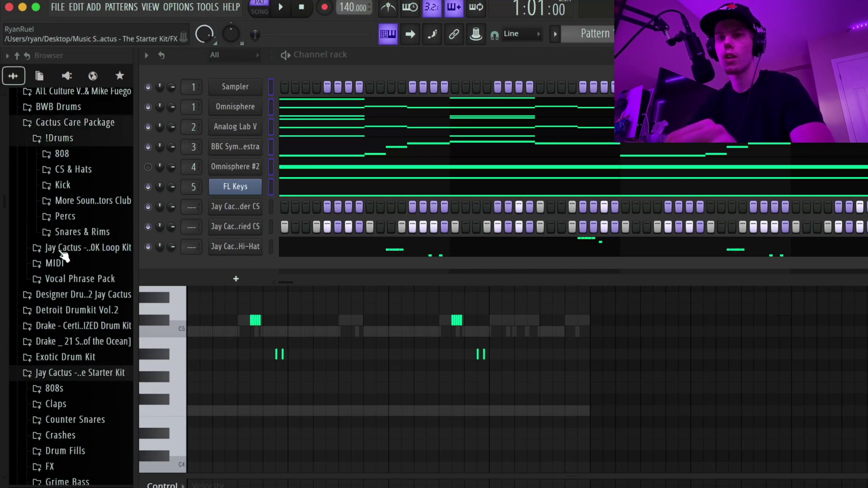
scroll(81, 348, down, 3)
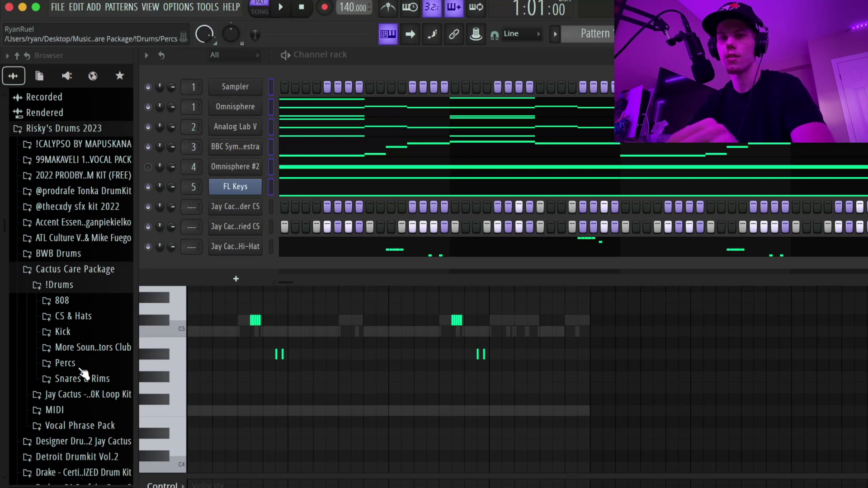
click(91, 379)
click(114, 379)
click(116, 391)
click(113, 367)
click(113, 348)
click(113, 334)
click(113, 320)
click(113, 306)
click(113, 291)
click(113, 277)
click(112, 264)
click(111, 392)
click(113, 379)
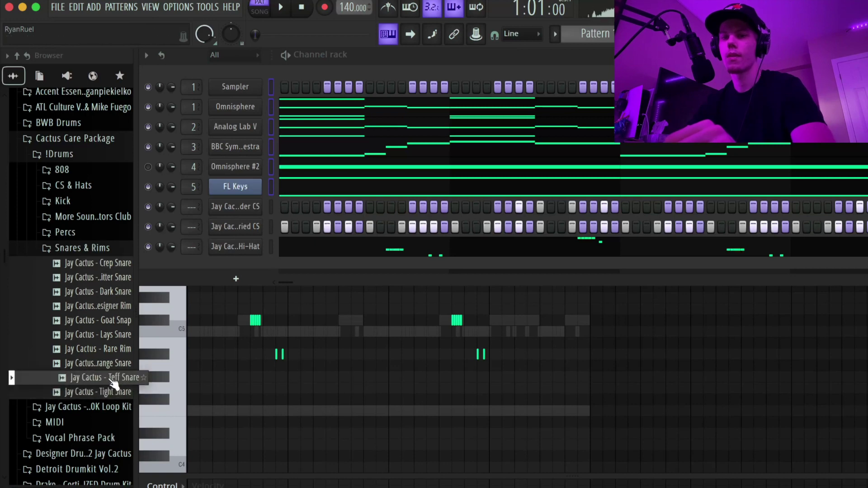
click(114, 393)
mouse_move(115, 394)
mouse_down()
mouse_move(270, 260)
mouse_move(284, 270)
mouse_up()
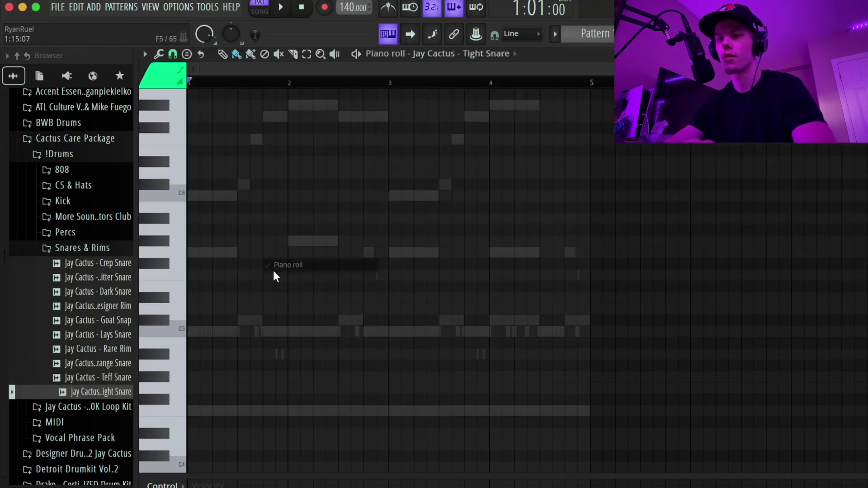
With snap at 1/2 beat, place C5 Tight Snare hits on beat 3 of bars 1 and 3, beat 4 of bar 2, and the last half-beat of bar 4
click(173, 54)
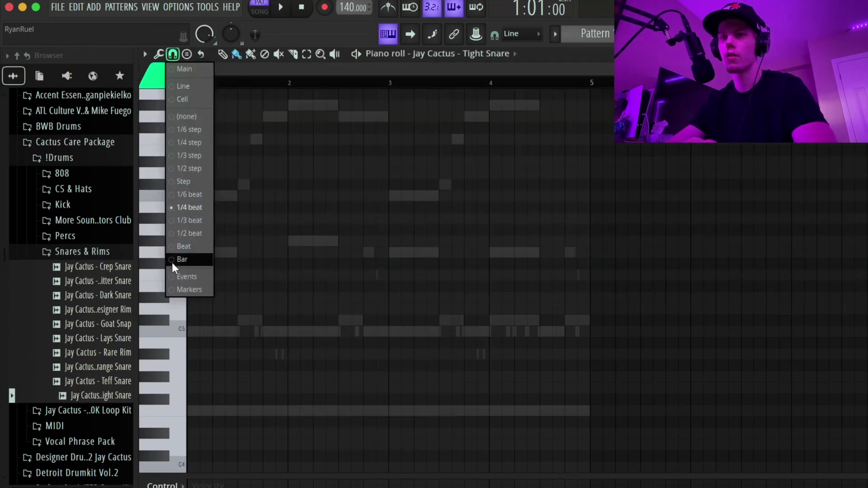
click(187, 235)
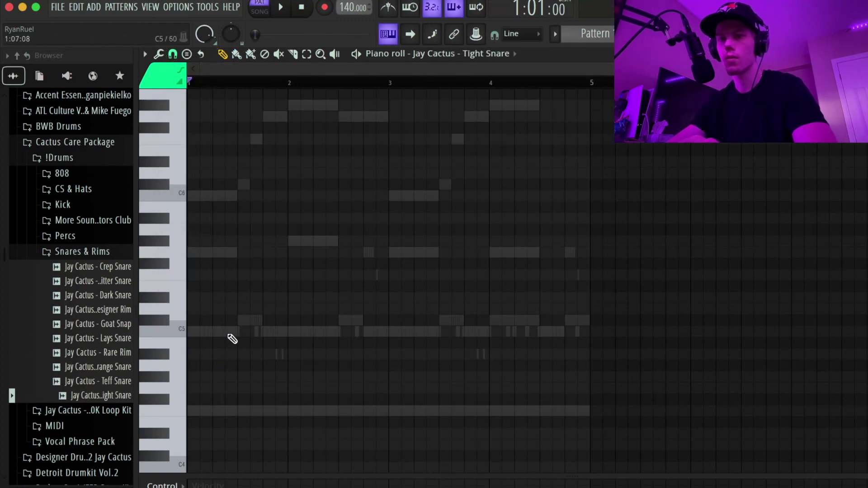
key(space)
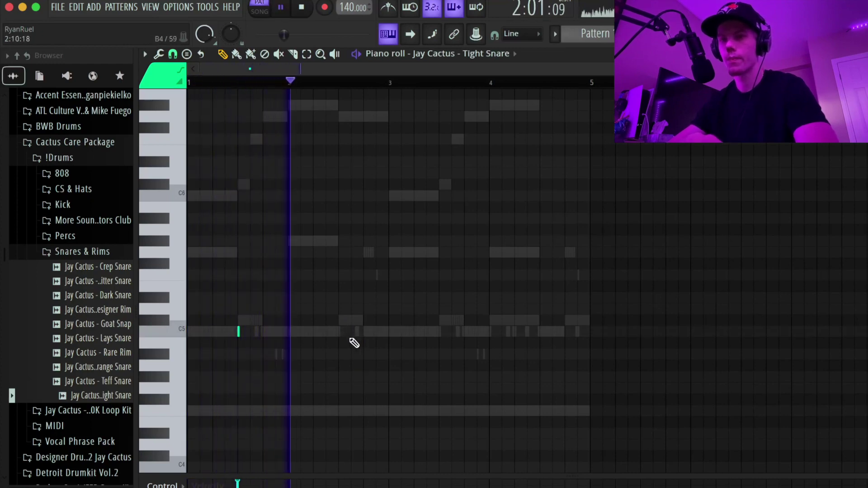
scroll(357, 342, up, 3)
click(567, 331)
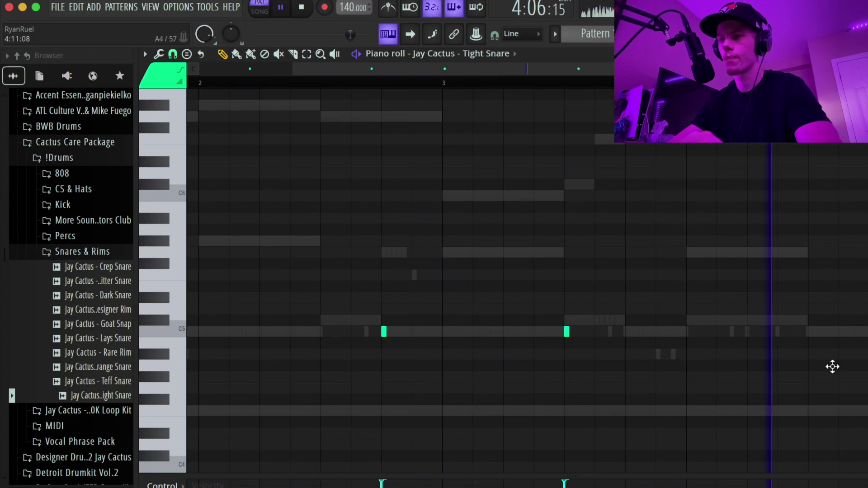
scroll(798, 324, down, 5)
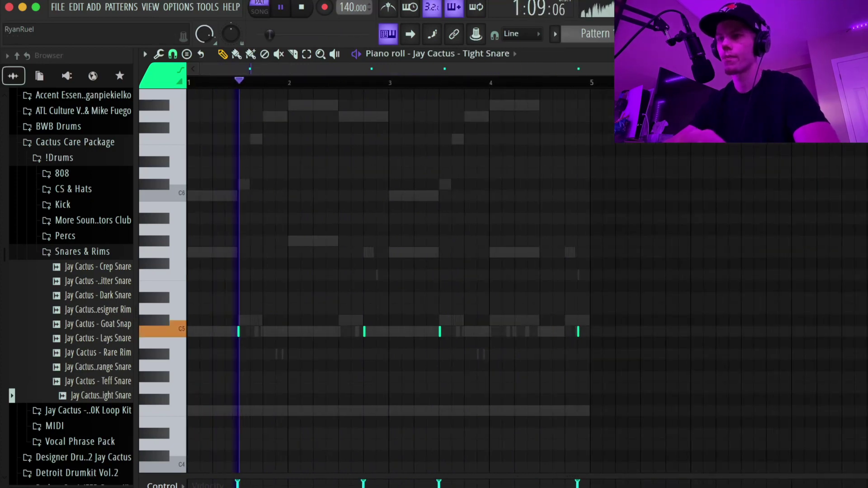
Audition the Cactus Care Package 808s, add Jay Cactus - Essential Evil 808 as a new channel and make it cut itself
key(F6)
click(92, 251)
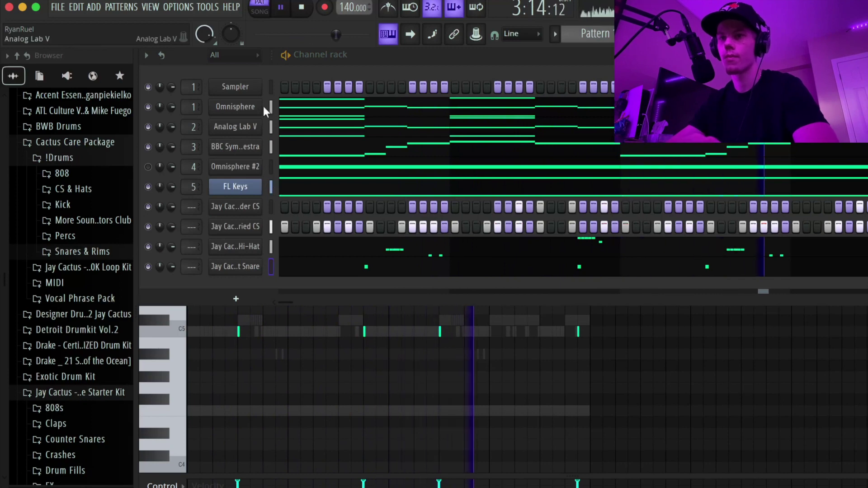
key(space)
click(62, 173)
click(106, 276)
click(105, 261)
click(108, 233)
click(101, 220)
drag(270, 196, 250, 204)
right_click(250, 204)
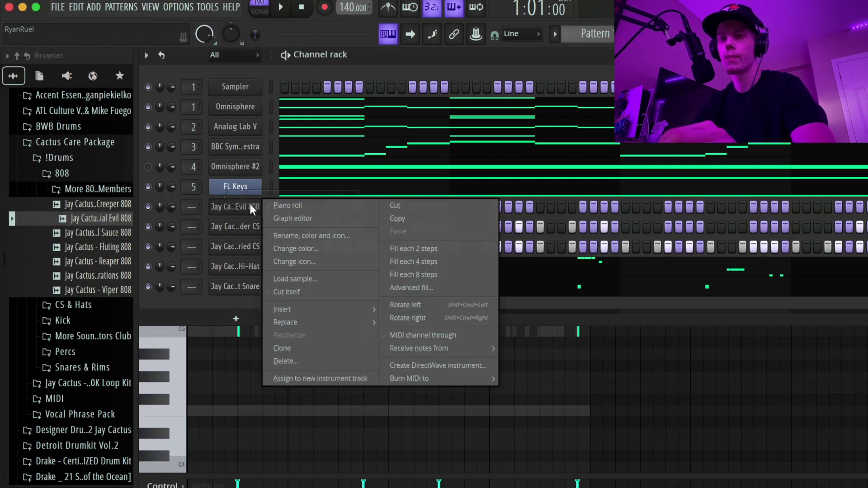
mouse_move(308, 321)
click(298, 291)
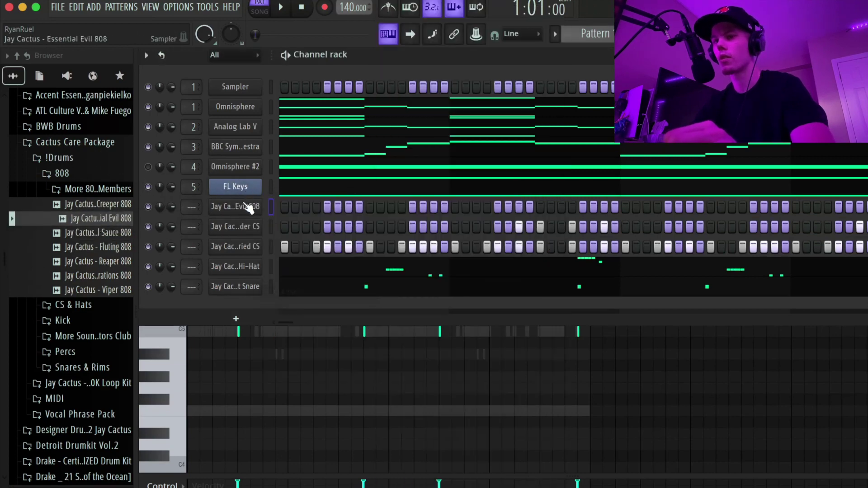
Inspect the sample and miscellaneous settings of the Essential Evil 808 channel
click(245, 202)
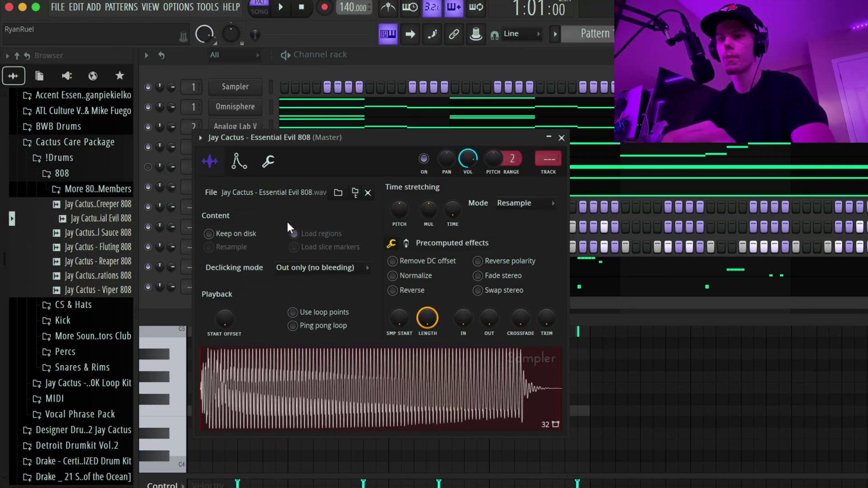
click(270, 162)
click(212, 164)
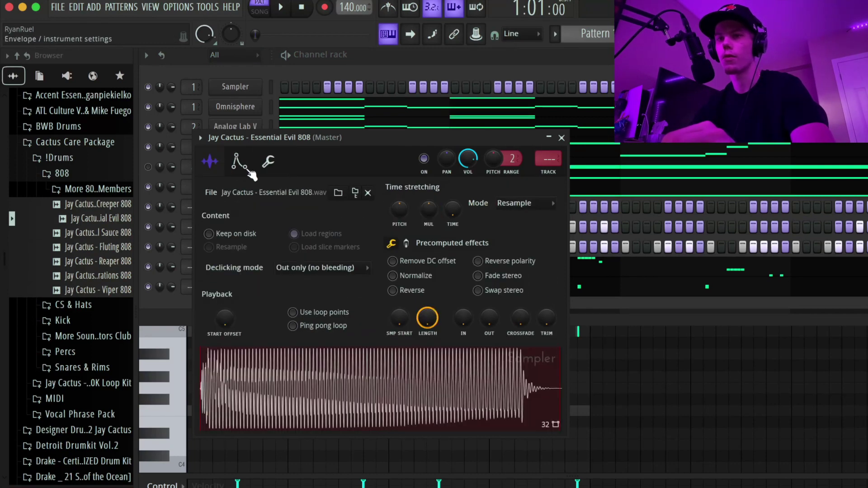
click(562, 137)
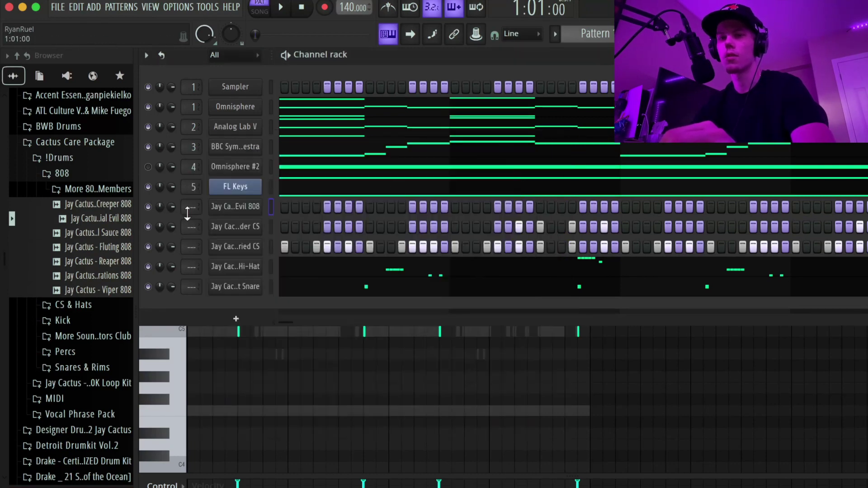
Load the stock TRIFREEZE soft clipper from the ATL Culture Master Presets into a mixer effect slot, and select Inserts 1 to 5 to adjust their volume together
click(106, 144)
click(85, 110)
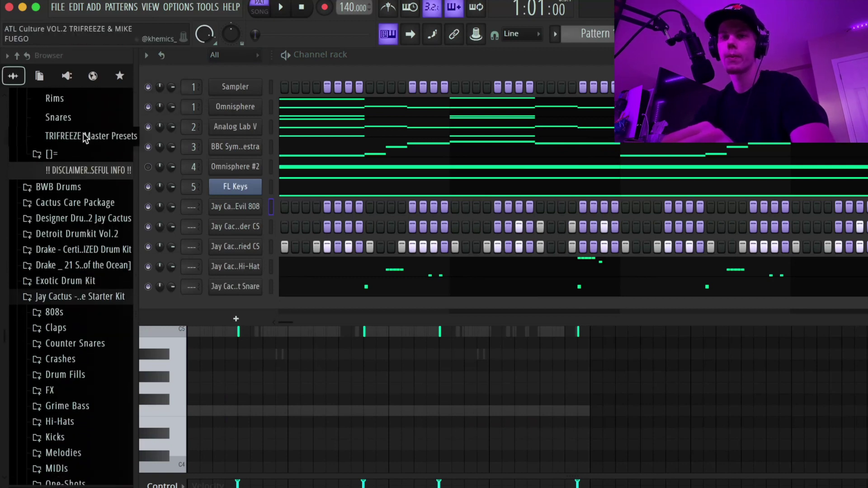
click(85, 136)
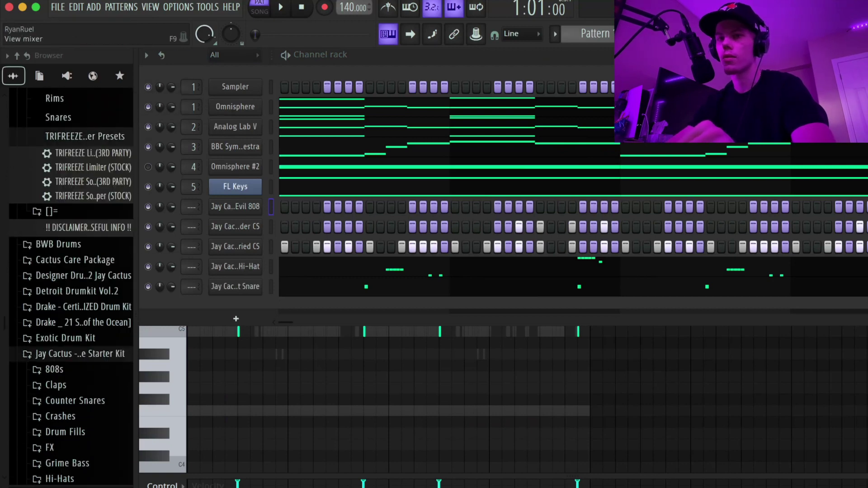
key(F9)
drag(93, 196, 858, 260)
drag(218, 195, 304, 200)
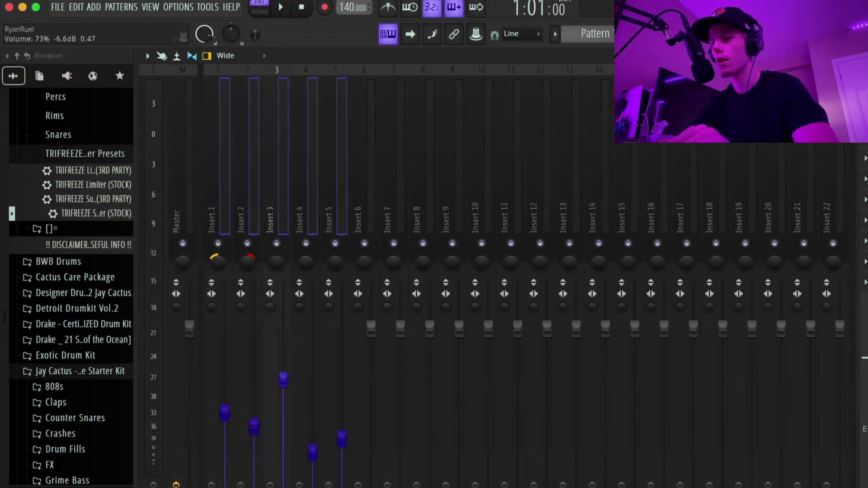
End the second Crime 808 note at bar 3 and add F4 notes on beats 1 and 4 of bar 3 and beat 3 of bar 4
key(space)
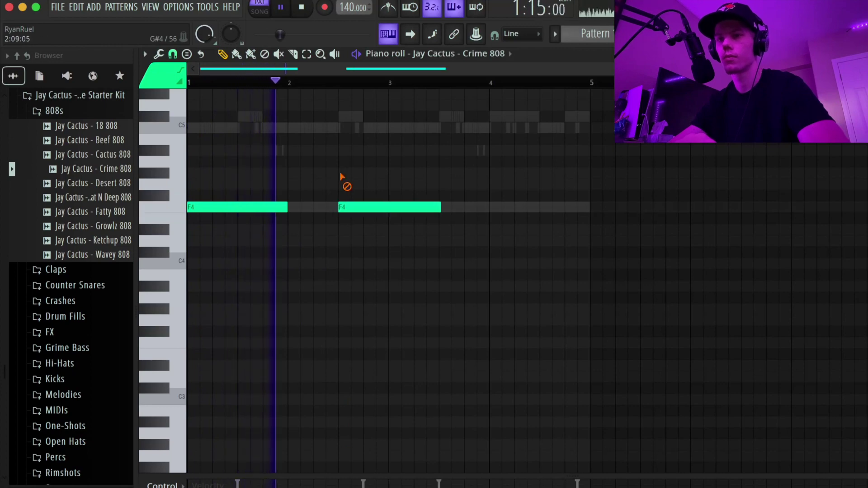
drag(439, 207, 383, 210)
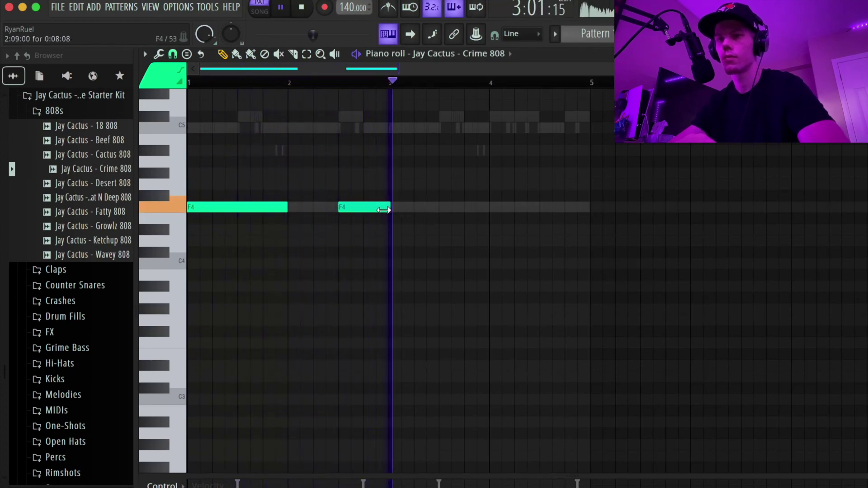
click(234, 57)
click(392, 207)
drag(436, 208, 462, 207)
click(469, 208)
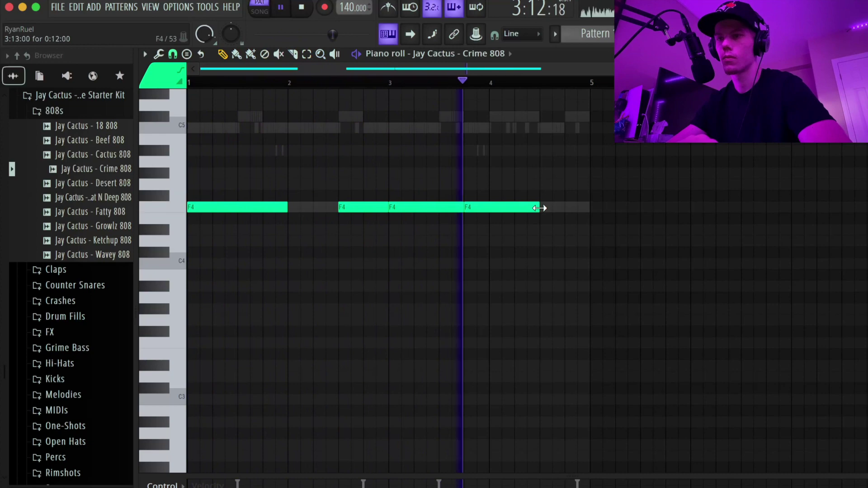
drag(539, 208, 527, 208)
click(540, 207)
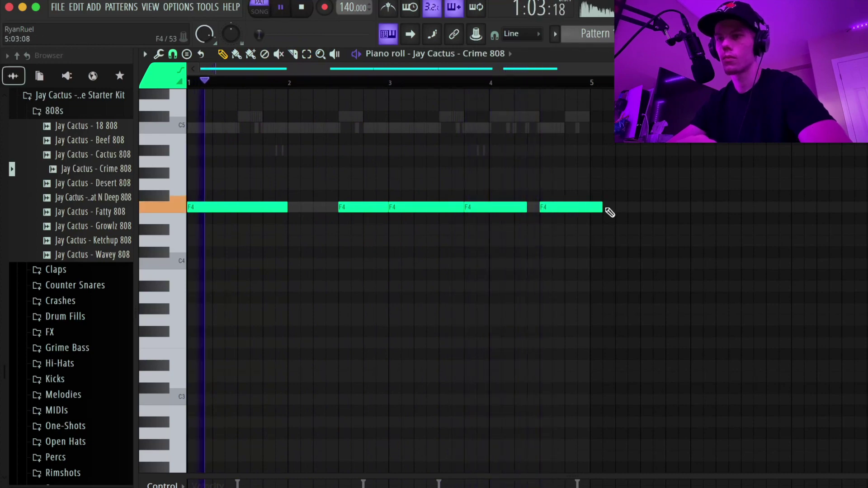
Turn the F4 notes on beat 3 of bars 2 and 4 into runs of three half-beat F4 notes
key(space)
mouse_move(606, 209)
mouse_down()
mouse_move(552, 207)
mouse_move(581, 208)
mouse_move(566, 210)
mouse_up()
click(556, 208)
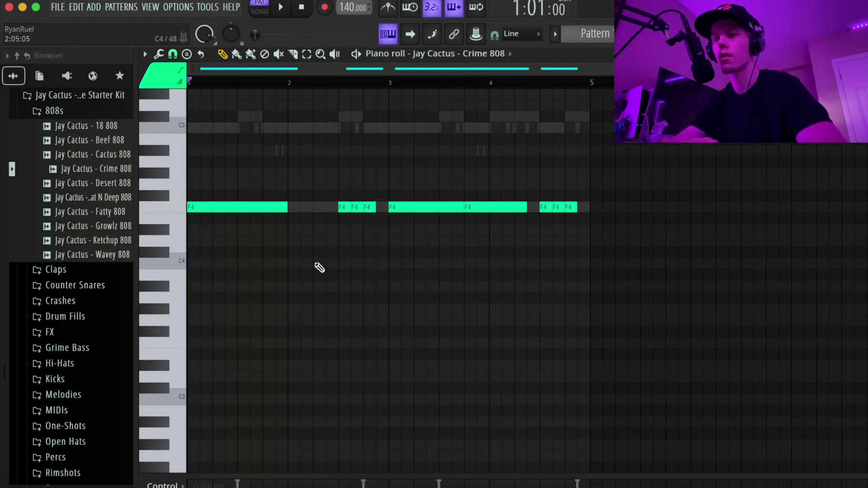
Shorten the first Crime 808 note to end at beat 3 of bar 1 and play the loop
scroll(290, 208, up, 3)
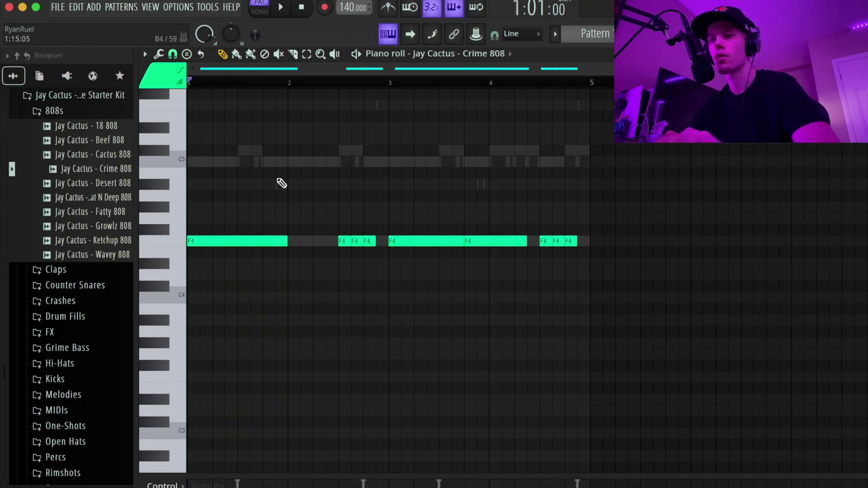
key(space)
key(space)
drag(289, 241, 239, 245)
key(space)
scroll(353, 181, up, 2)
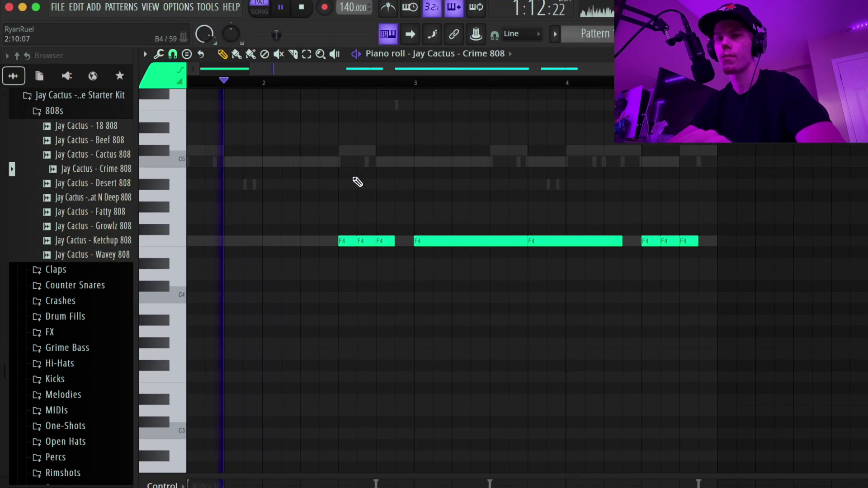
scroll(353, 181, up, 3)
key(space)
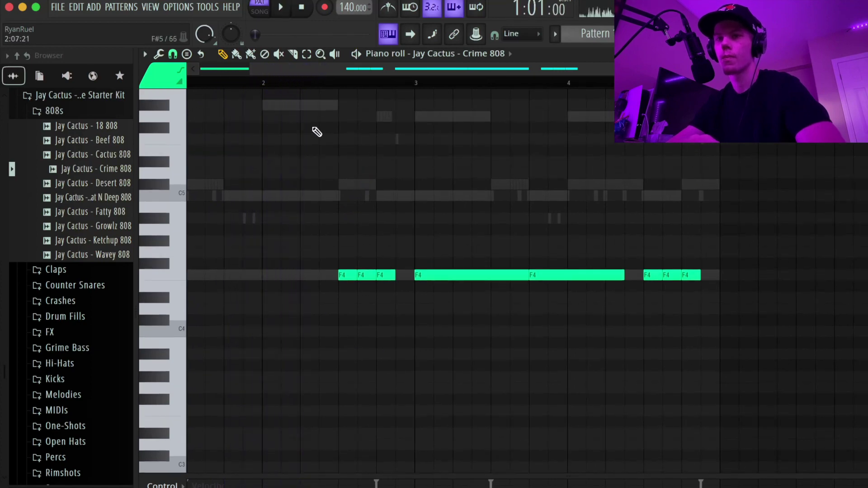
Add a one-step F5 slide note at 2:11, above the second F4 of the run in bar 2
click(172, 55)
click(190, 168)
scroll(383, 261, up, 3)
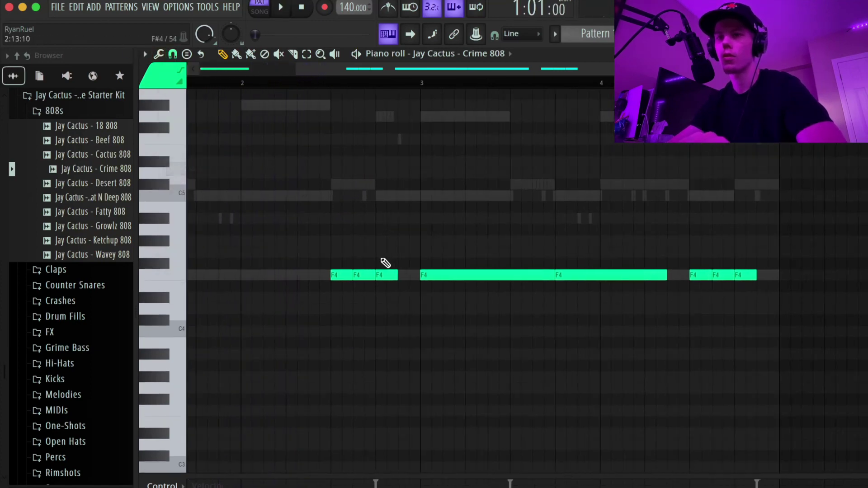
scroll(338, 186, up, 3)
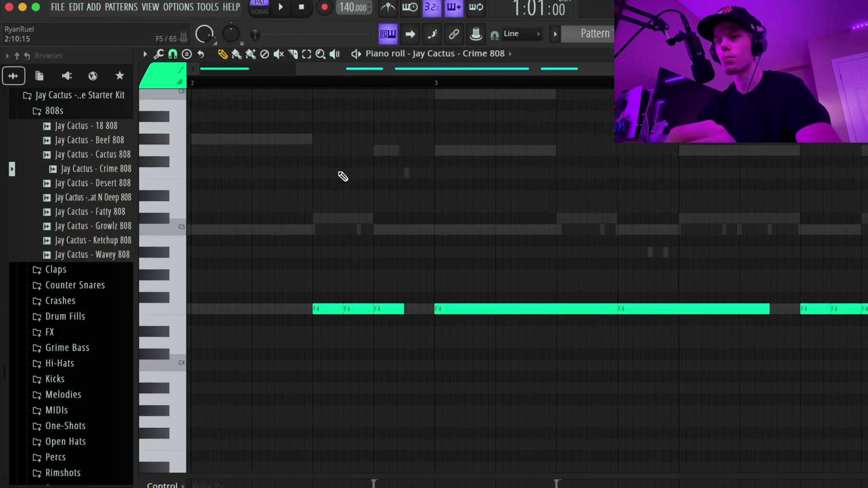
click(344, 162)
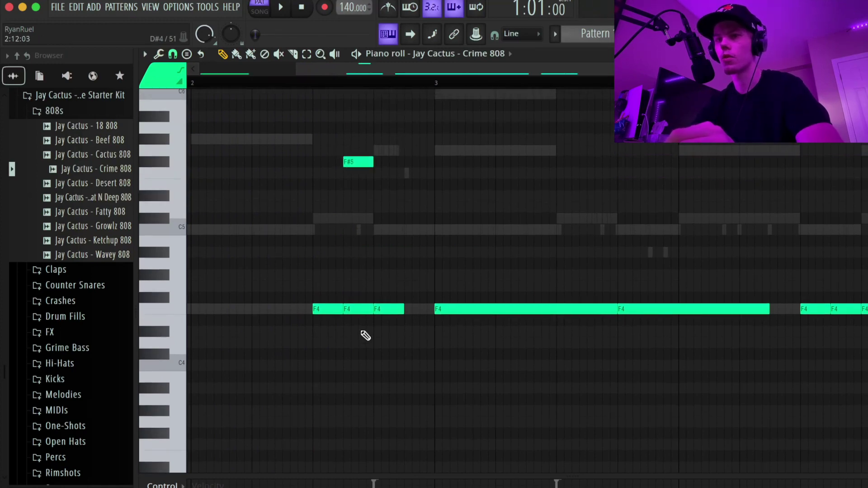
double_click(357, 175)
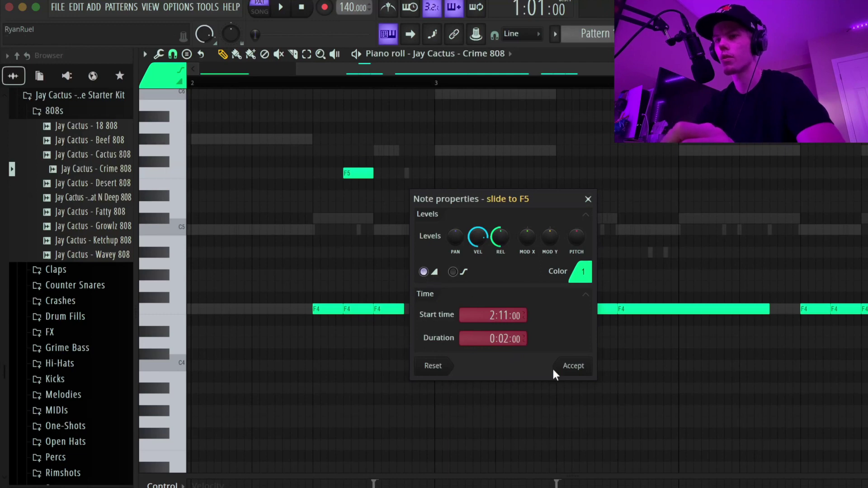
click(569, 367)
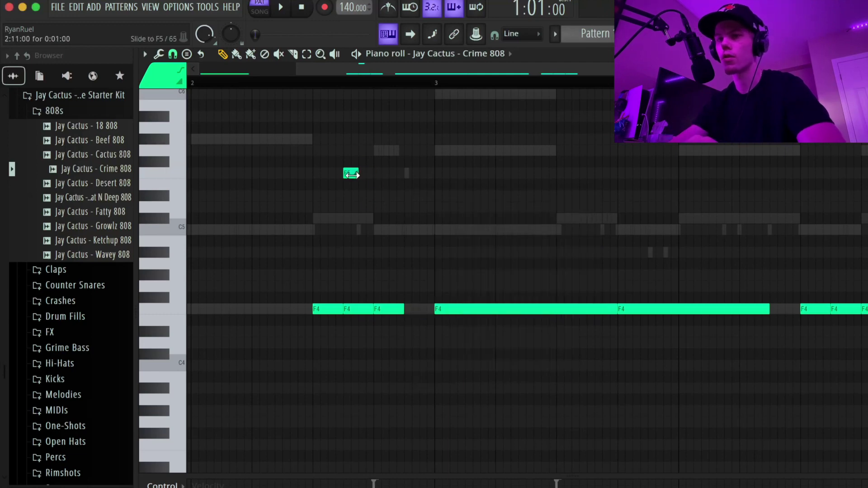
Play the loop and replace the 808 channel's sample with Jay Cactus - Fat N Deep 808
scroll(394, 194, down, 3)
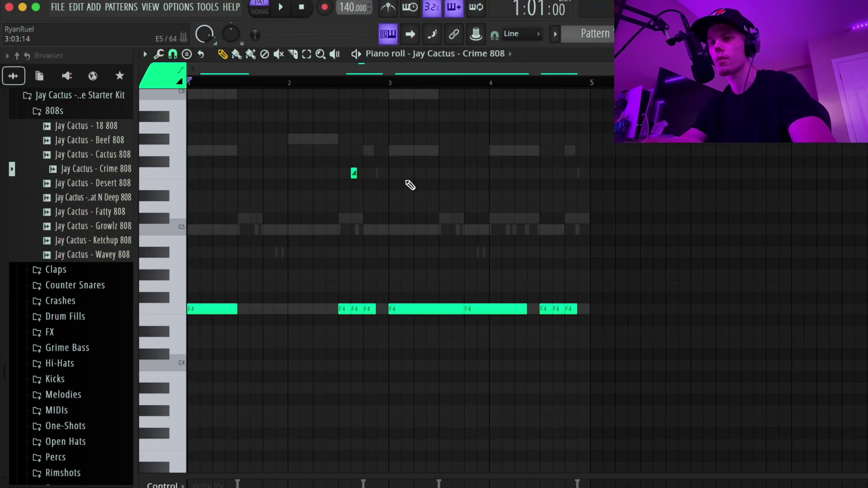
key(space)
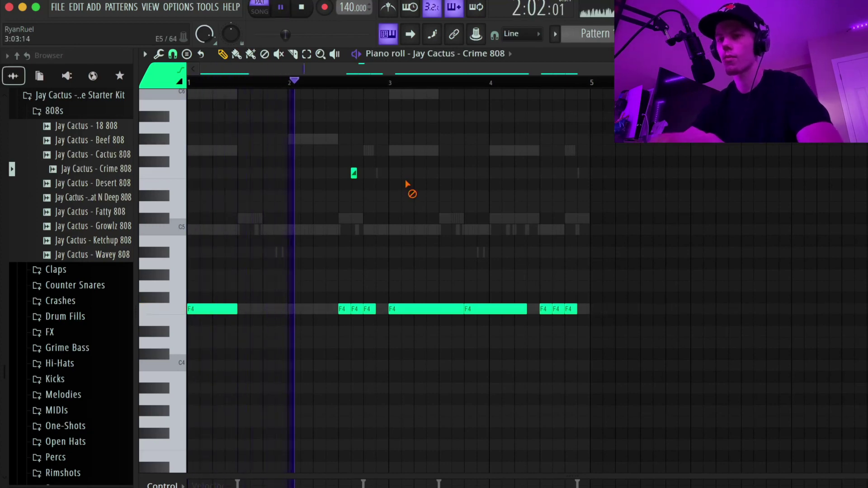
key(space)
key(space)
key(space)
key(space)
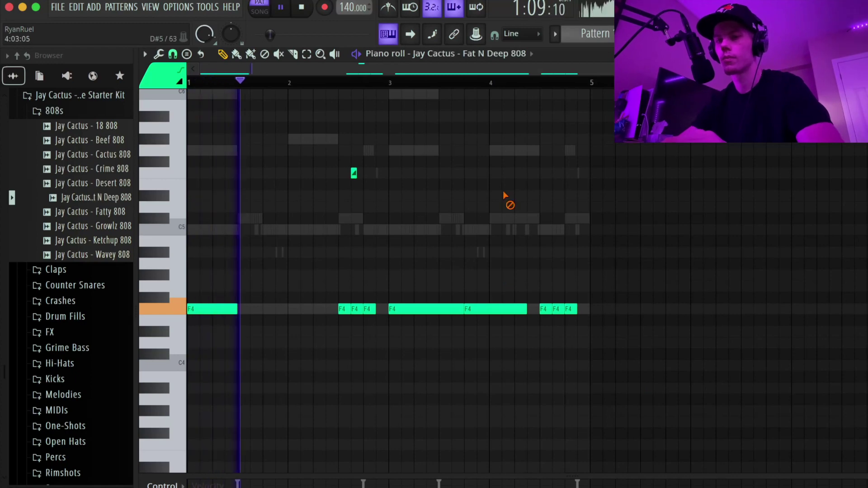
Enable the Fat N Deep 808's volume envelope with hold at maximum and sustain near zero, and play the loop
key(F6)
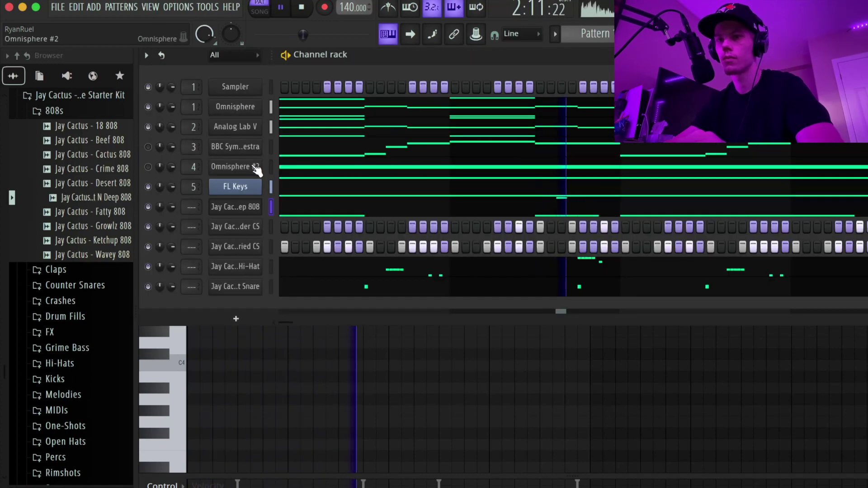
click(244, 206)
key(space)
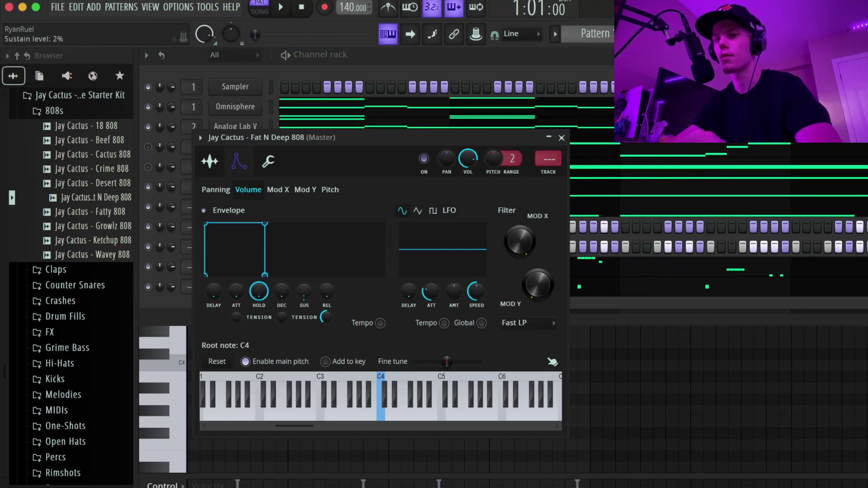
click(628, 340)
key(space)
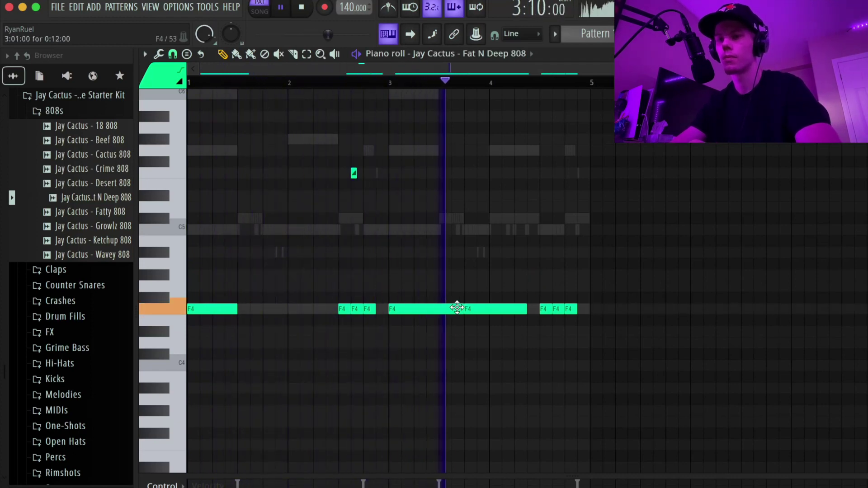
Shorten the first F4 note of bar 3 to two beats and turn the beat 4 note into two half-beat F4 notes
key(space)
key(space)
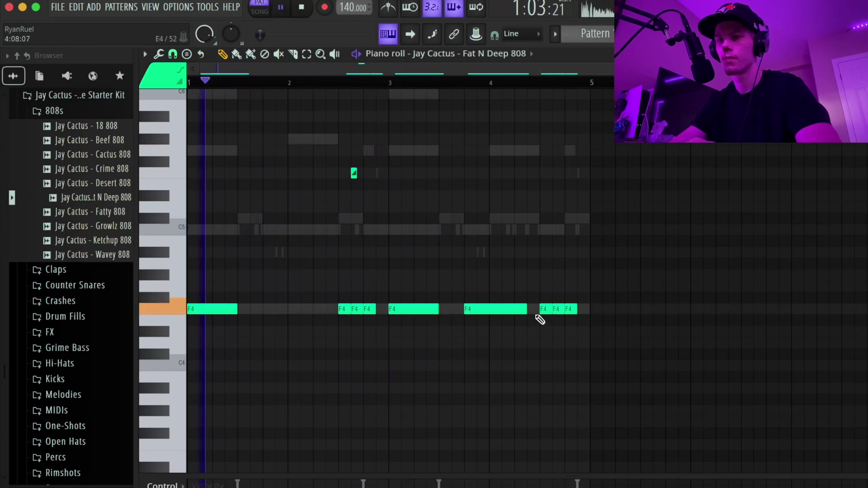
drag(526, 310, 475, 315)
click(480, 311)
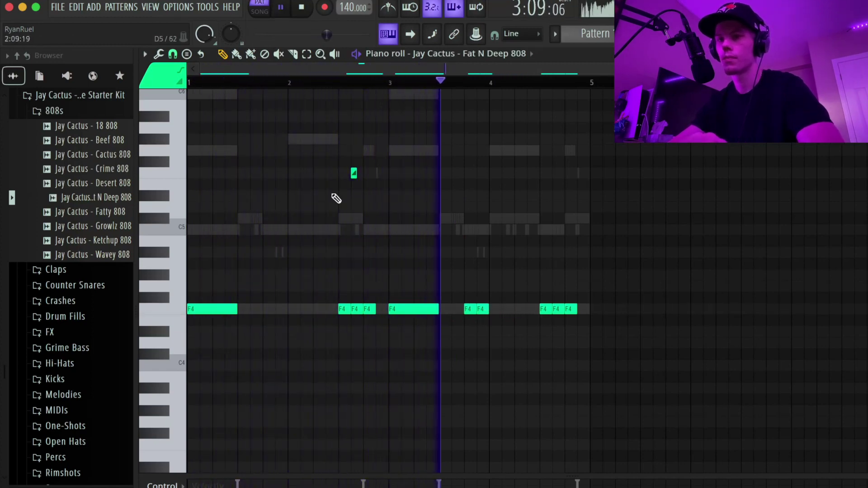
Add a one-step G5 slide note at 3:15 and stop playback with the playhead near the end of bar 3
click(479, 149)
drag(480, 148, 477, 148)
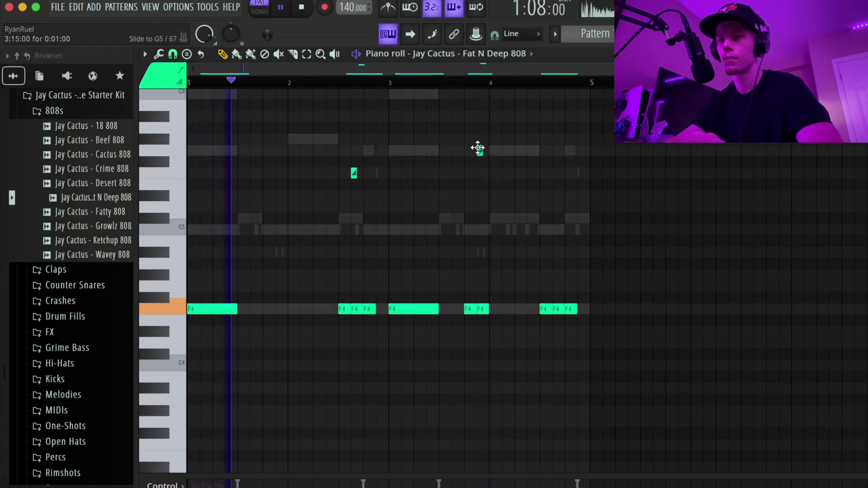
click(461, 83)
key(space)
Try a half-beat F5, a half-beat C#5 and a one-beat F4 across the first half of bar 4
scroll(480, 149, up, 5)
scroll(500, 191, down, 8)
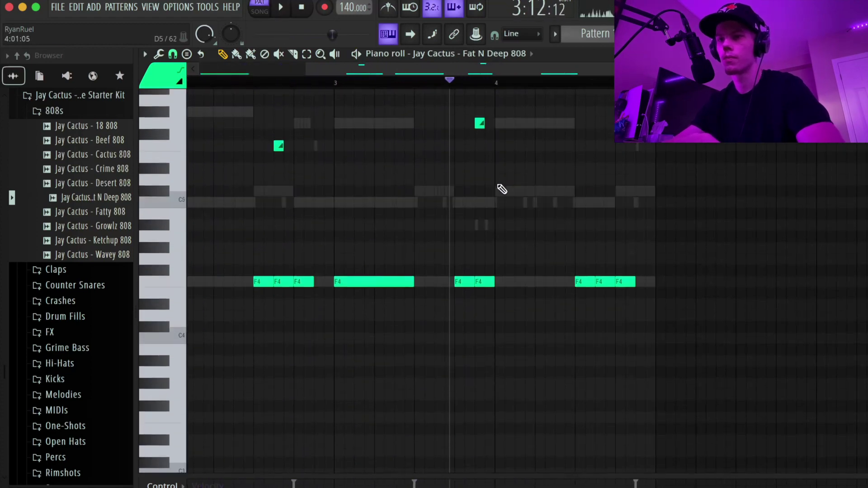
scroll(497, 188, up, 1)
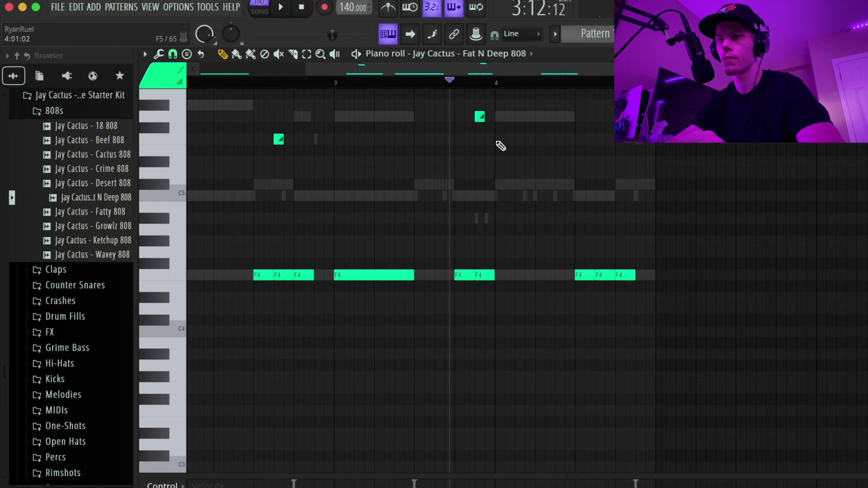
click(500, 140)
click(520, 185)
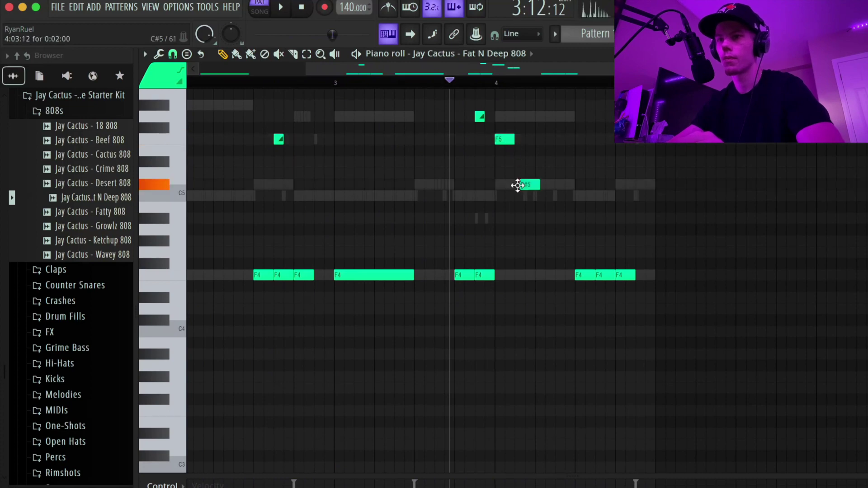
click(554, 275)
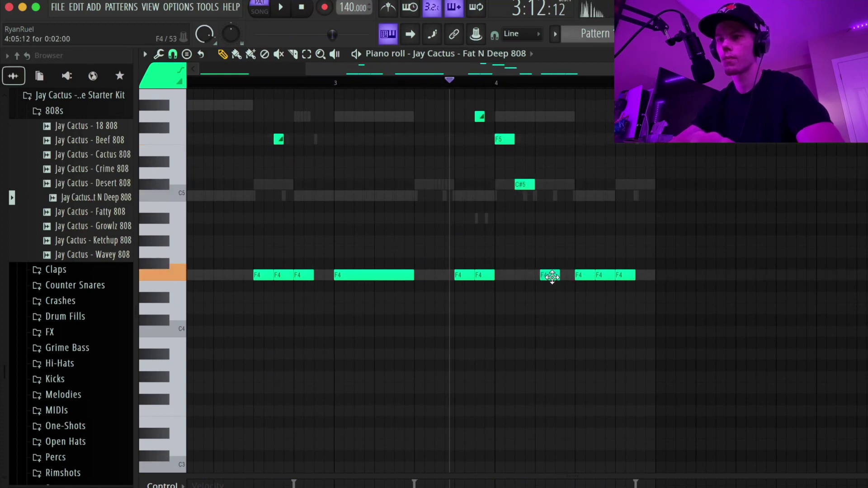
drag(556, 277, 574, 277)
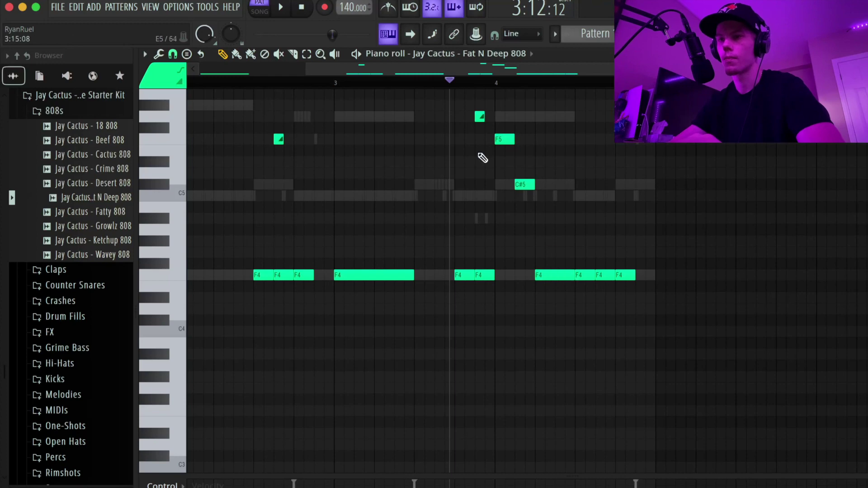
Replace the notes in the first half of bar 4 with a six-step C#5 note followed by a two-step C#5 note
drag(520, 126, 556, 184)
key(space)
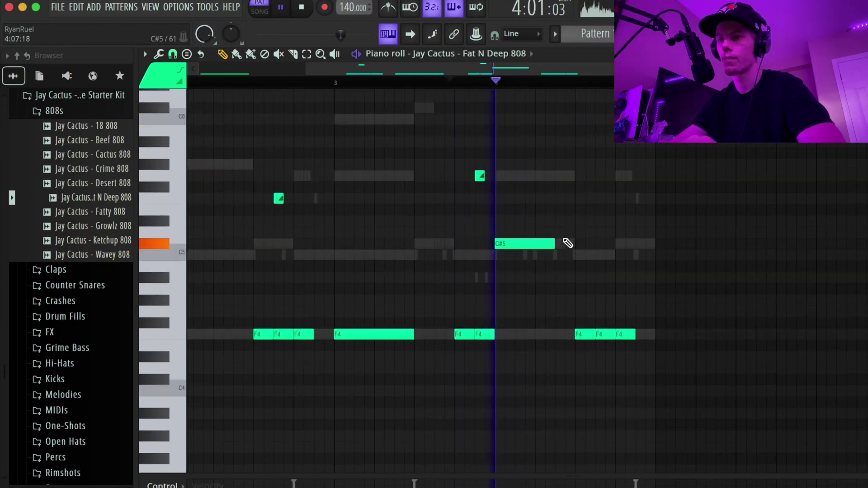
click(568, 244)
drag(613, 245, 575, 244)
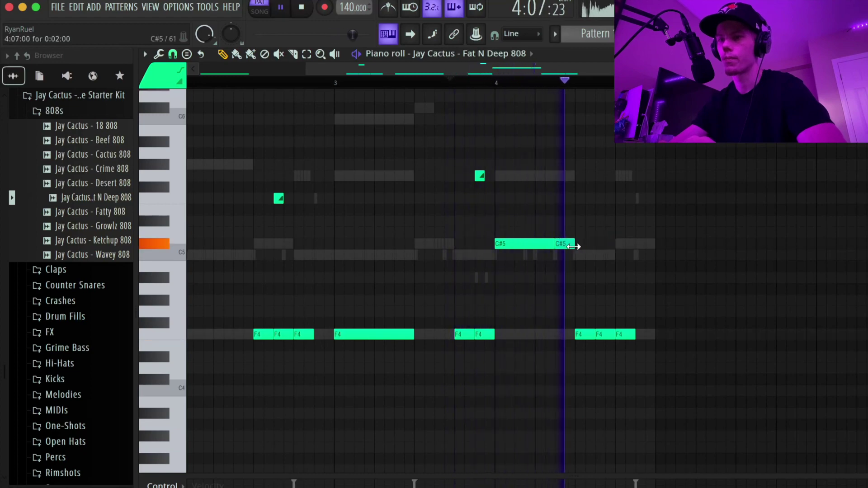
Add two slide notes and a fourth half-beat F4 in bar 4, and transpose the melody and 808 down three semitones
drag(480, 175, 597, 98)
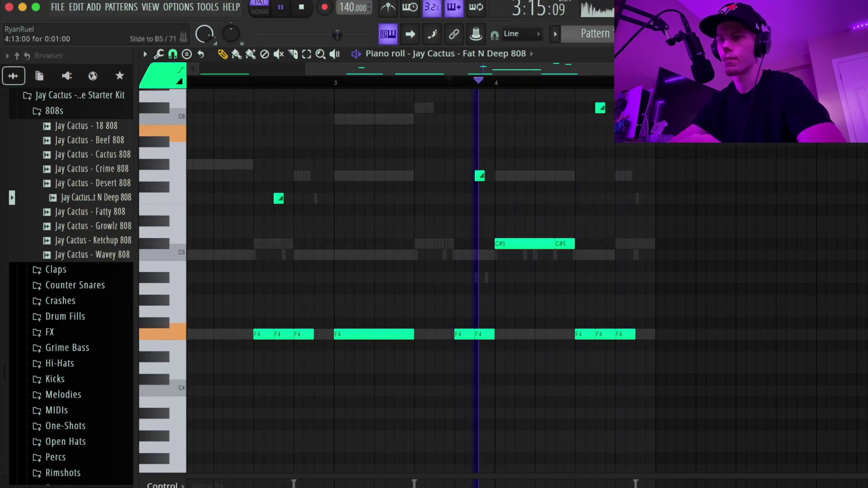
click(644, 337)
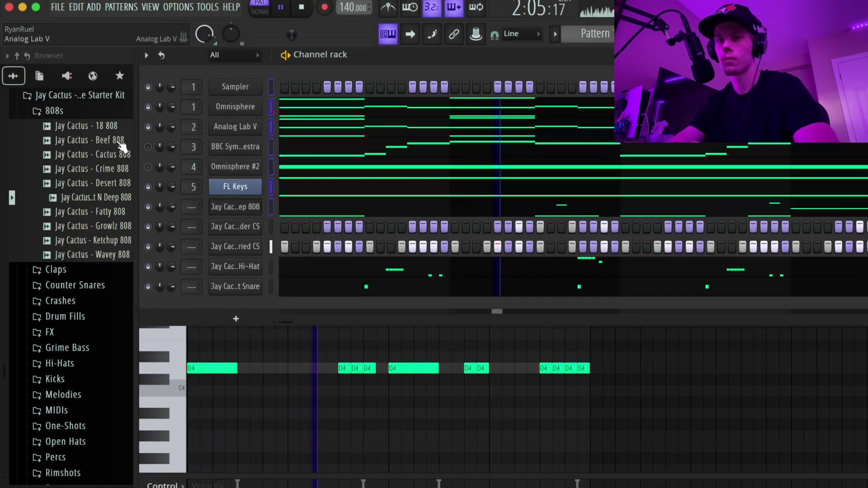
Audition the Starter Kit kicks and add Jay Cactus - Tump Kick as a channel with a hit on step 1
click(90, 111)
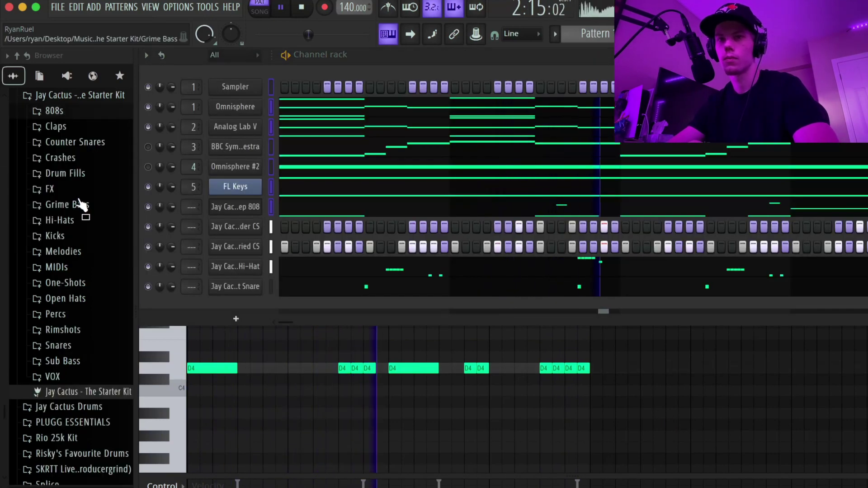
click(76, 240)
key(space)
click(104, 239)
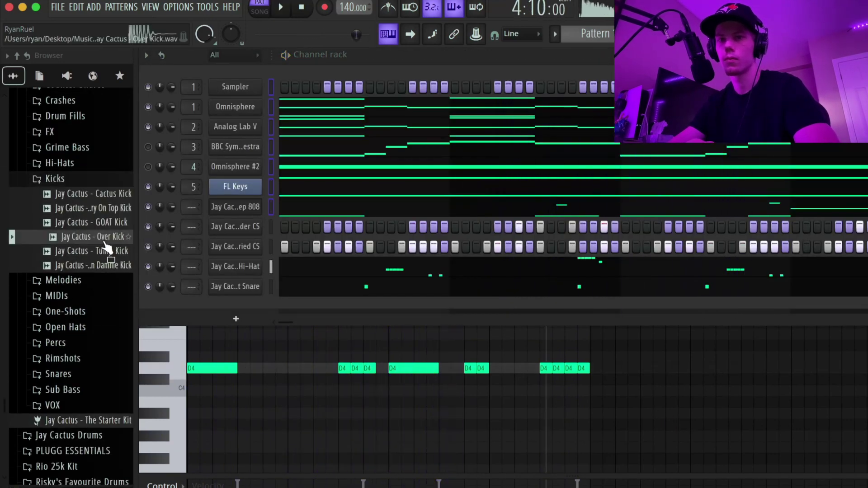
key(Up)
key(Up)
key(Down)
key(Down)
key(Down)
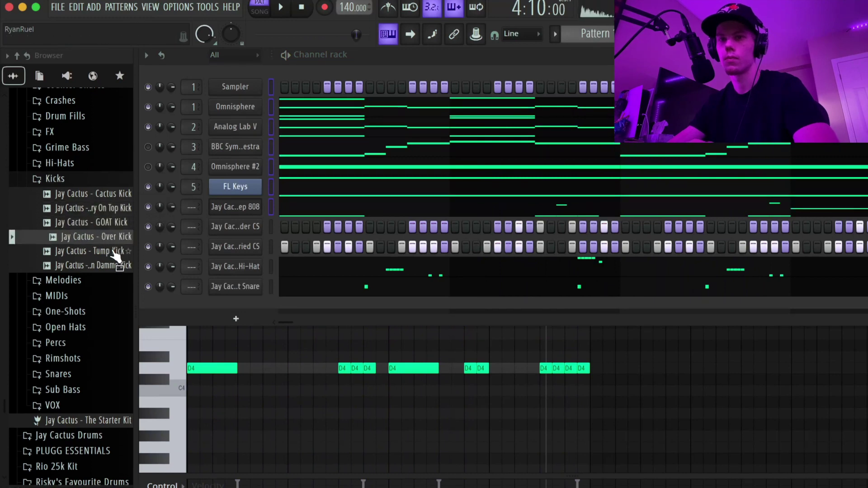
key(Down)
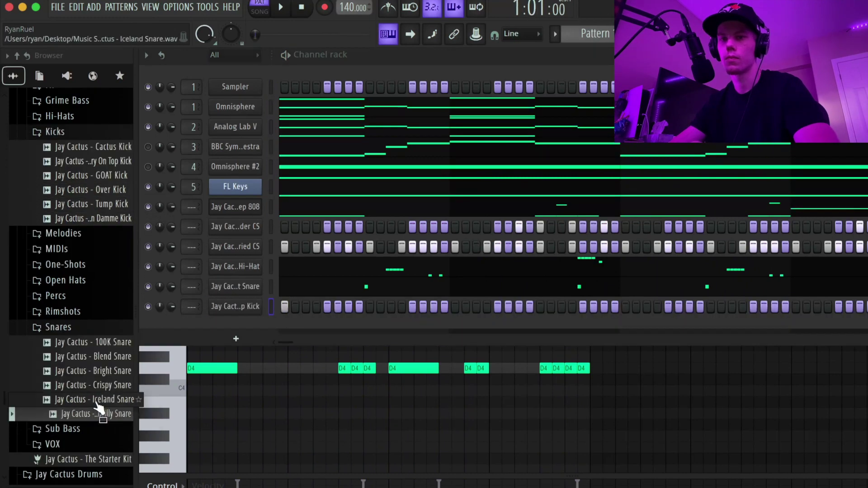
Add Jay Cactus - Iceland Snare as a channel and paste the existing snare's pattern into it
key(Up)
key(Up)
drag(97, 399, 225, 329)
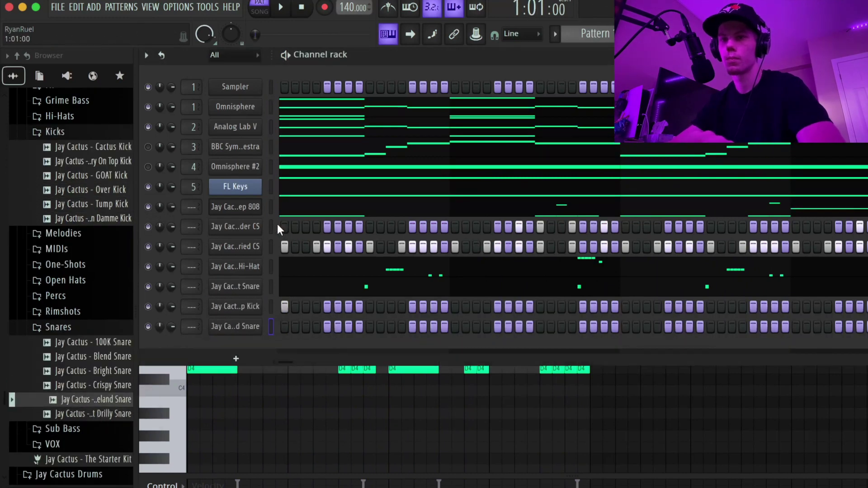
click(272, 326)
key(super+v)
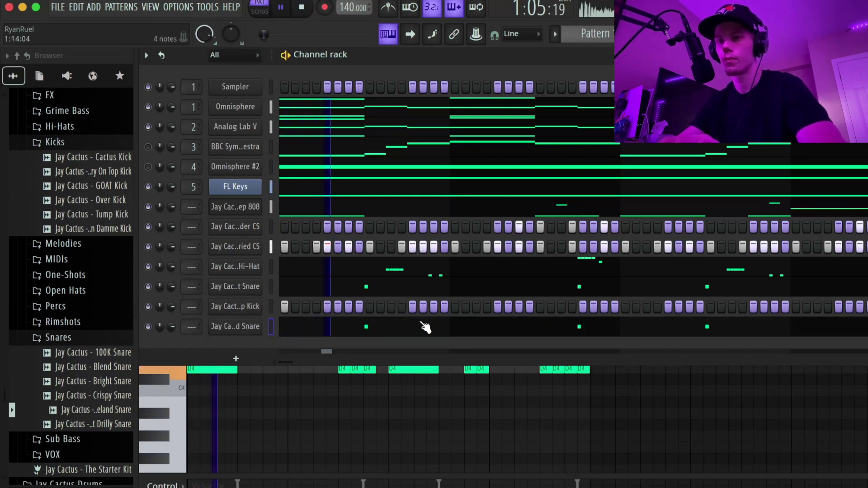
Add Tump Kick hits on beat 3 of bar 2 and on beats 1 and 4 of bar 3
click(499, 306)
click(539, 308)
right_click(497, 305)
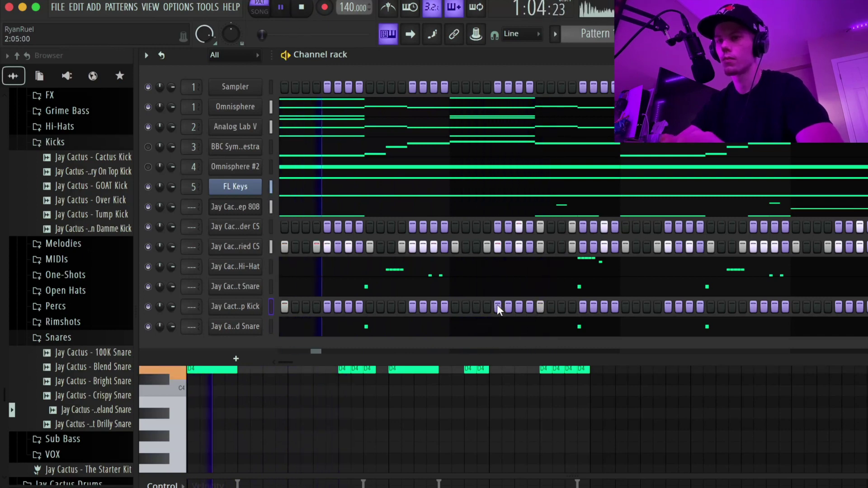
click(625, 307)
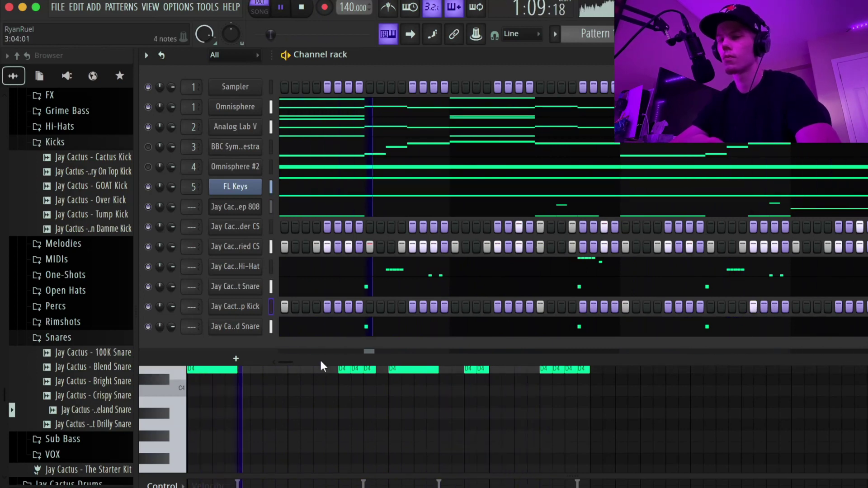
Collapse the Kicks and Snares folders and play the loop with the Fat N Deep 808's notes in view
click(55, 142)
click(58, 252)
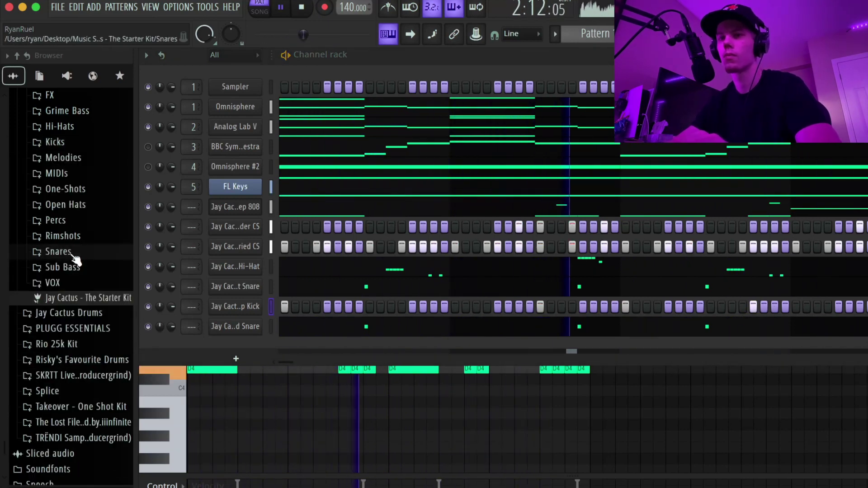
key(F6)
key(space)
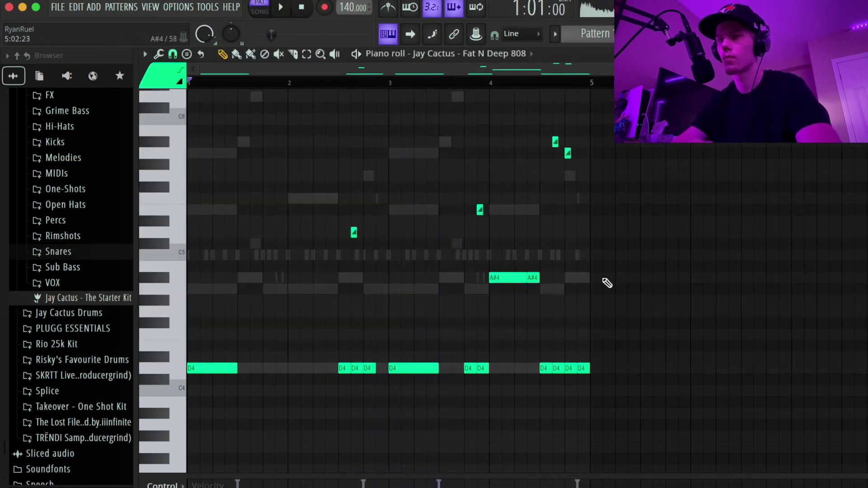
key(space)
scroll(804, 242, down, 2)
scroll(804, 242, up, 3)
scroll(803, 242, down, 3)
scroll(765, 244, up, 2)
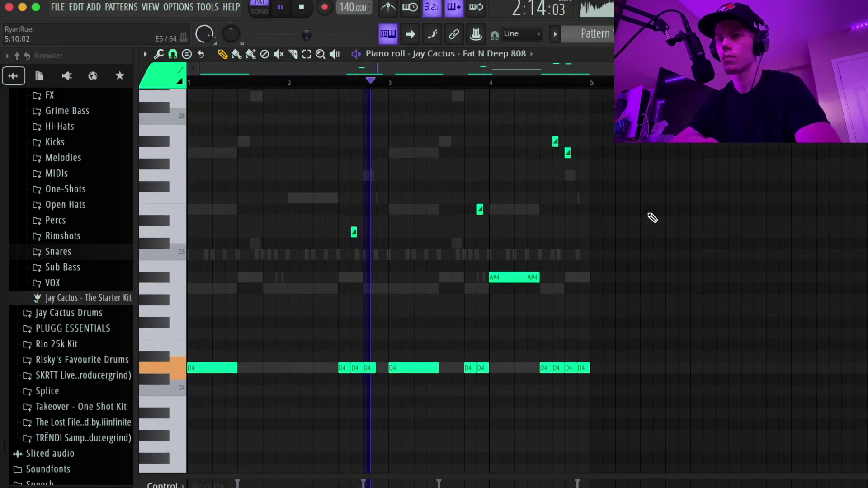
Switch the piano roll to the Tump Kick channel while the loop plays
click(510, 54)
click(475, 232)
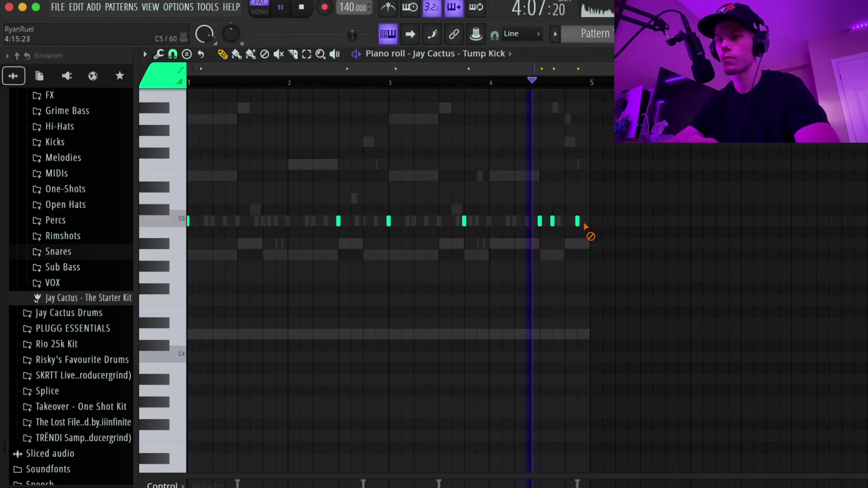
Rework the final Tump Kick hits in bar 4, placing one halfway between beats 3 and 4 and one on beat 4
click(563, 221)
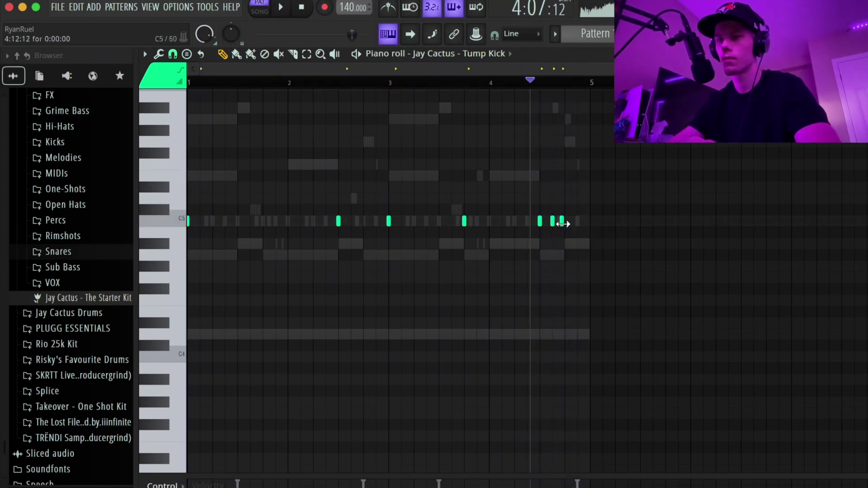
super+right_click(567, 245)
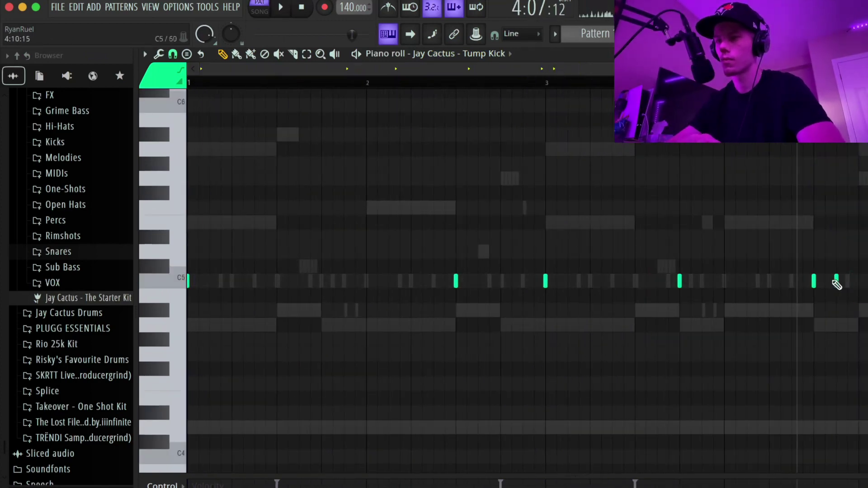
drag(835, 281, 858, 282)
click(835, 281)
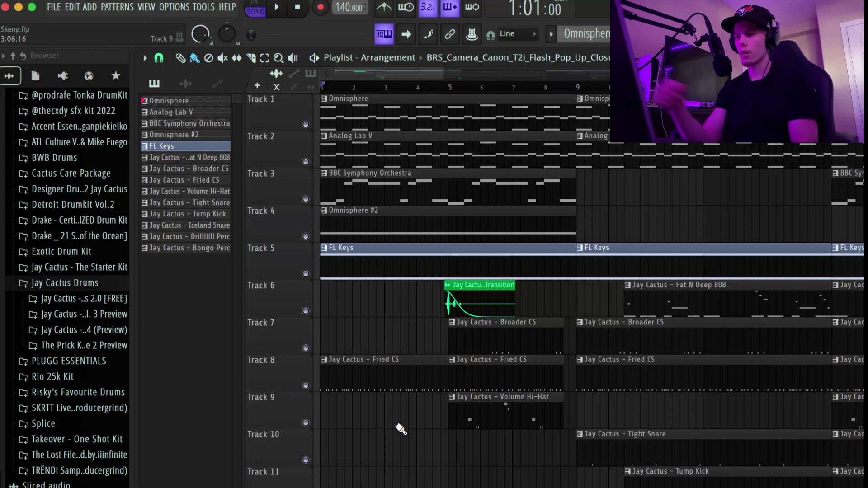
Select the Fat N Deep 808 pattern and examine how the melody, 808 and drum clips are arranged across the playlist tracks
double_click(852, 302)
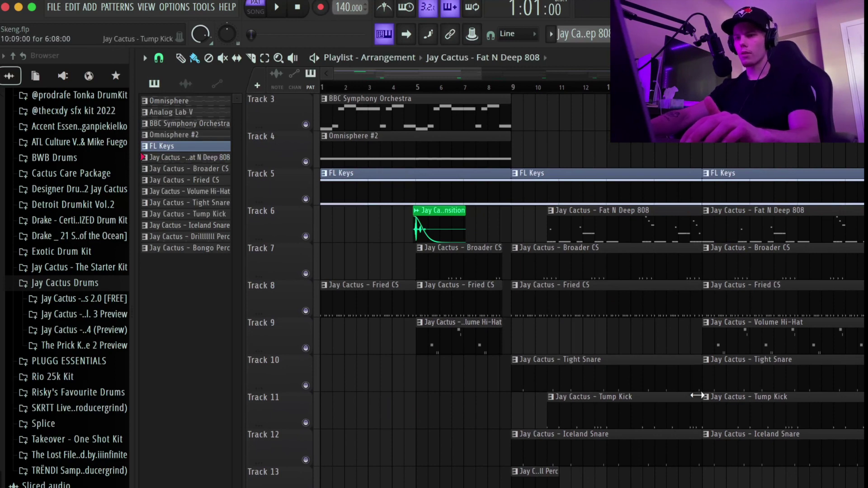
scroll(479, 386, up, 2)
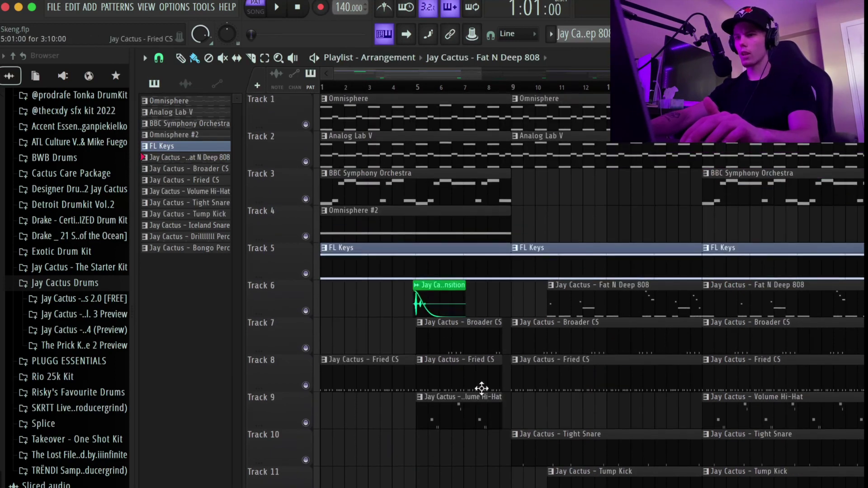
scroll(480, 388, down, 3)
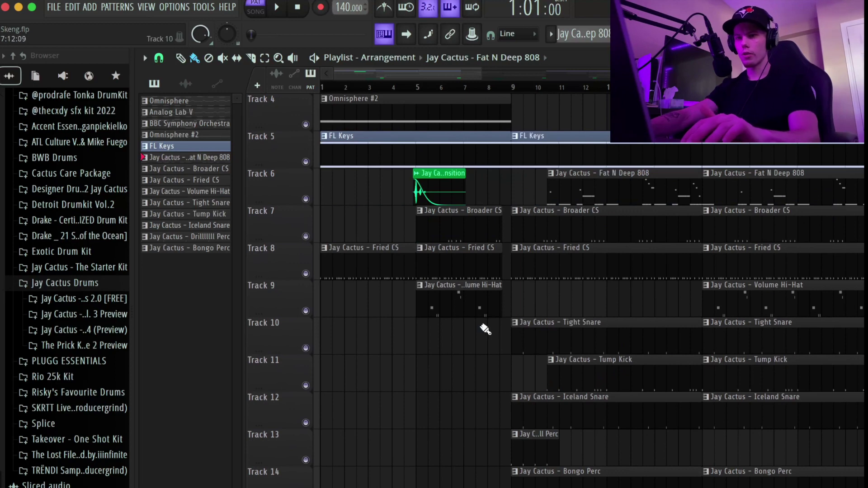
scroll(447, 336, down, 2)
scroll(389, 190, up, 3)
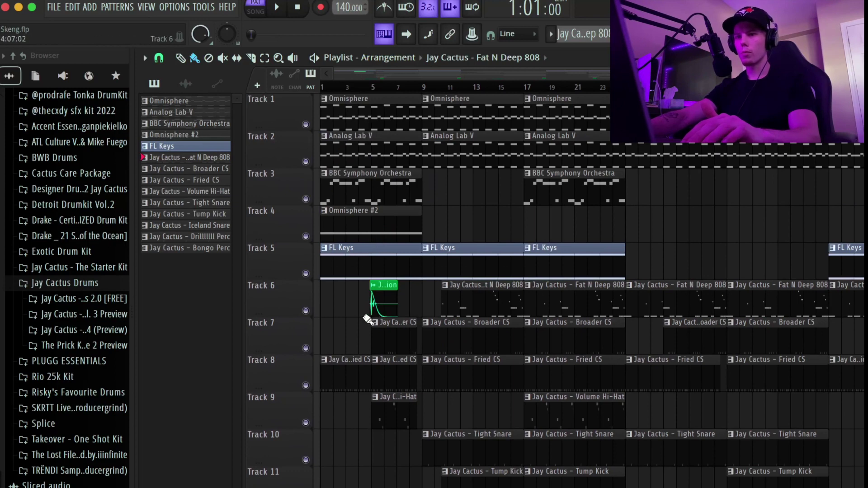
scroll(366, 334, down, 1)
key(l)
scroll(420, 312, down, 1)
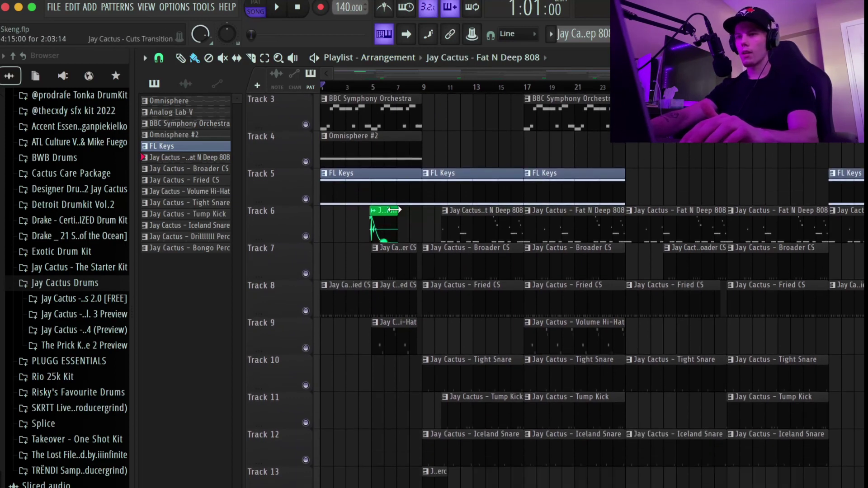
scroll(501, 329, down, 1)
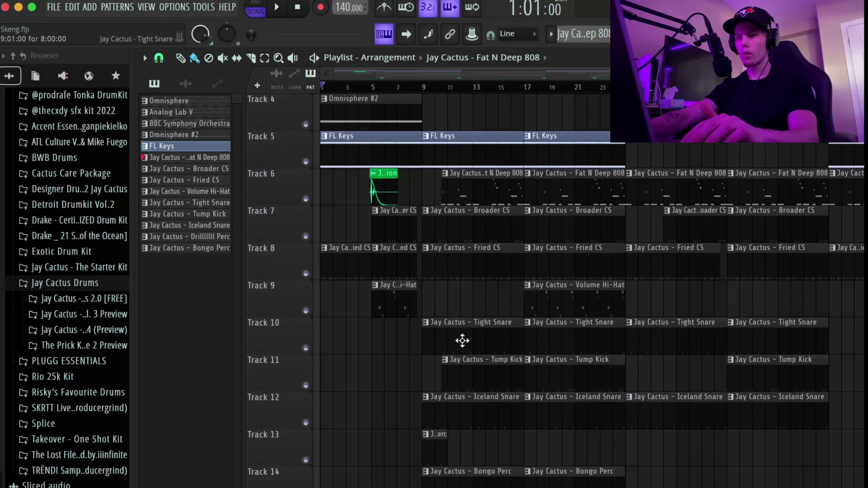
scroll(463, 341, up, 1)
scroll(553, 323, down, 2)
scroll(475, 302, up, 2)
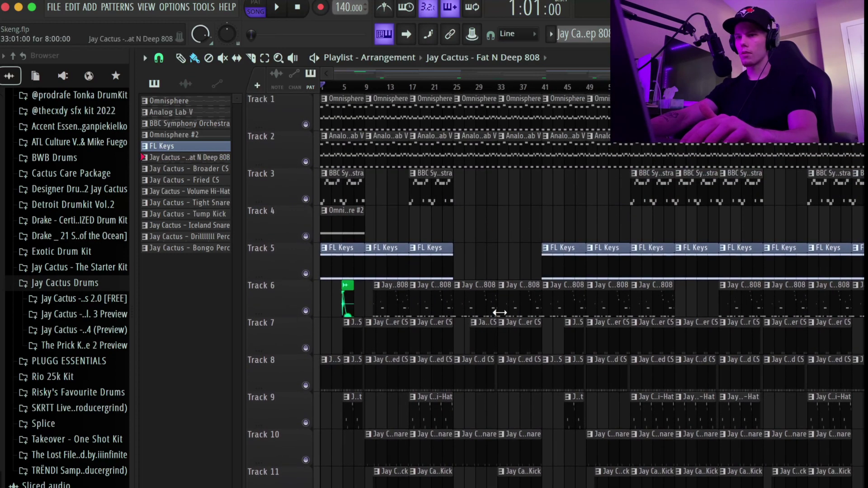